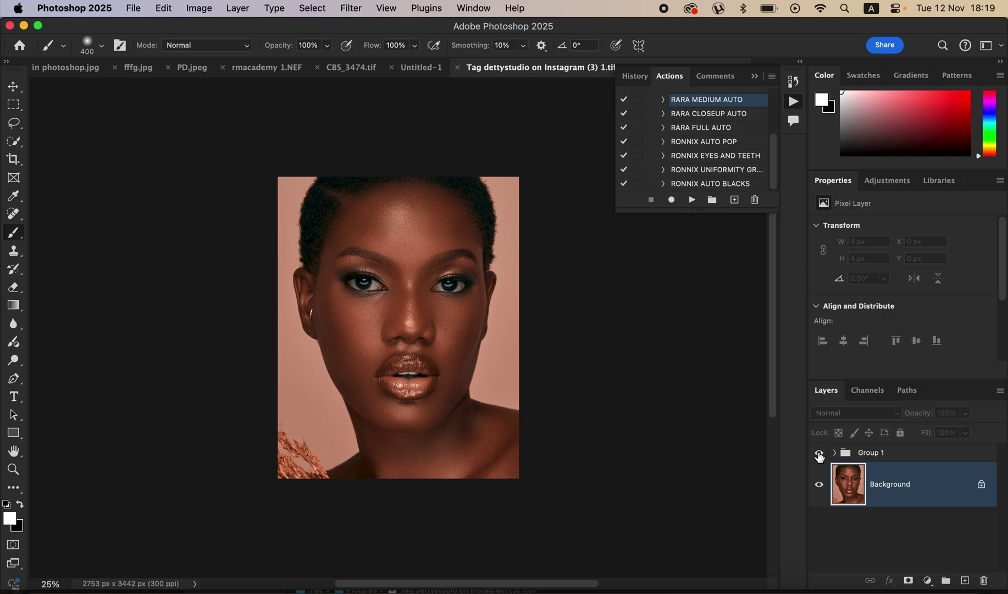
# Compare the portrait with and without Group 1, then delete Group 1
pyautogui.click(819, 454)
pyautogui.click(819, 454)
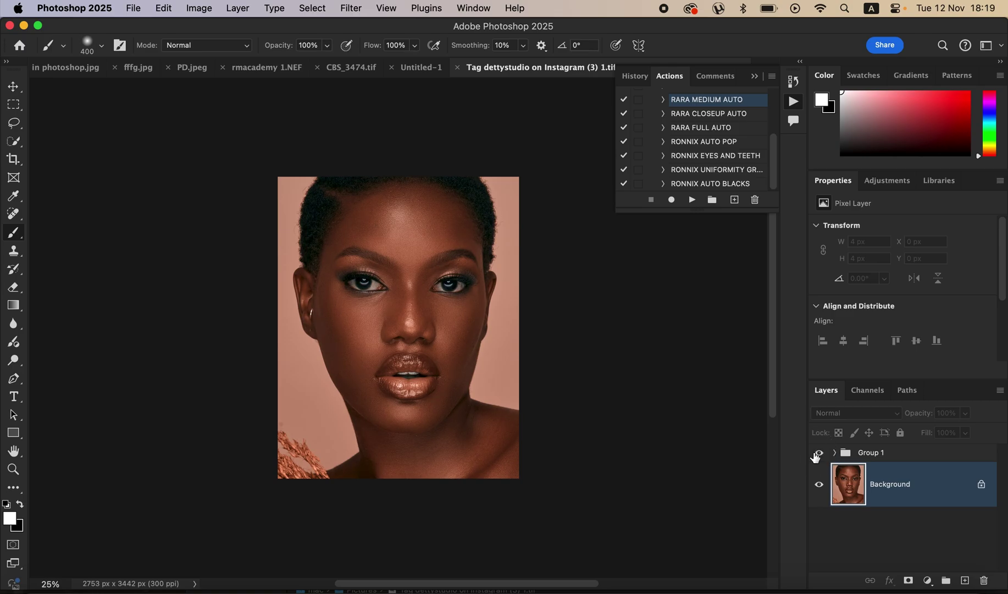
pyautogui.click(879, 459)
pyautogui.press('BackSpace')
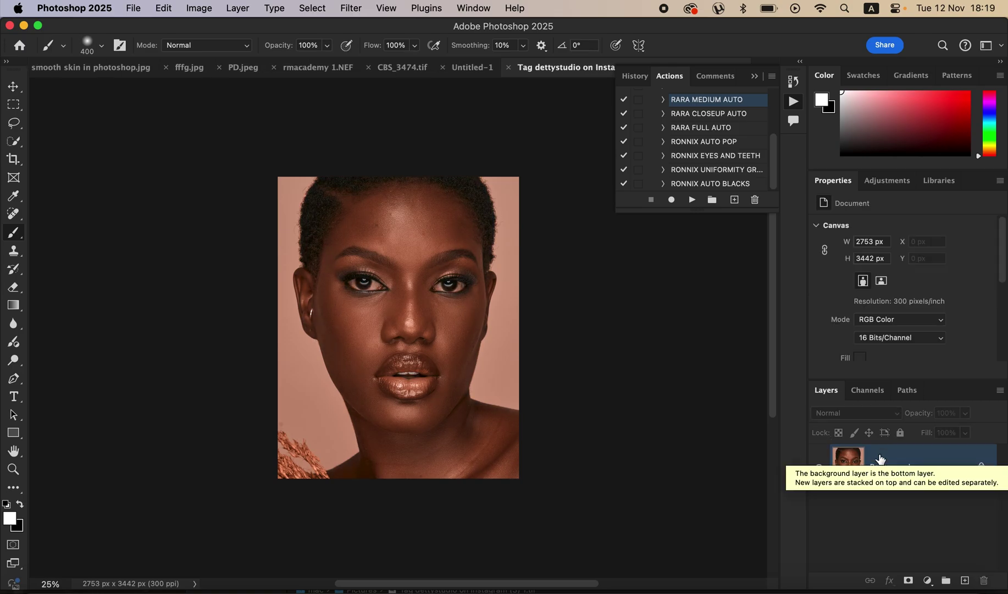
# Zoom the portrait to 33.33% and collapse the floating actions list
pyautogui.press('super+plus')
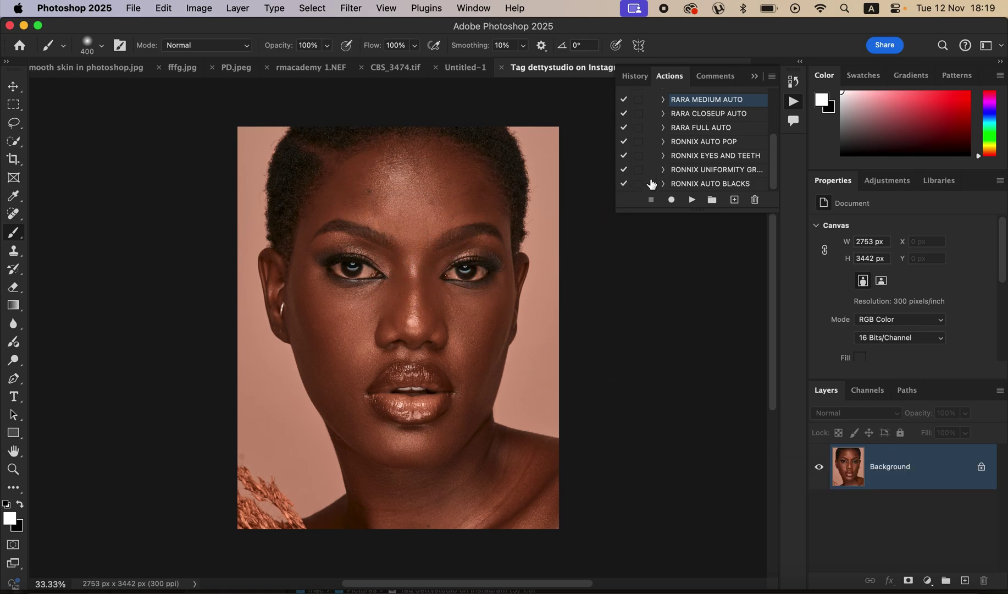
pyautogui.click(753, 76)
pyautogui.click(473, 8)
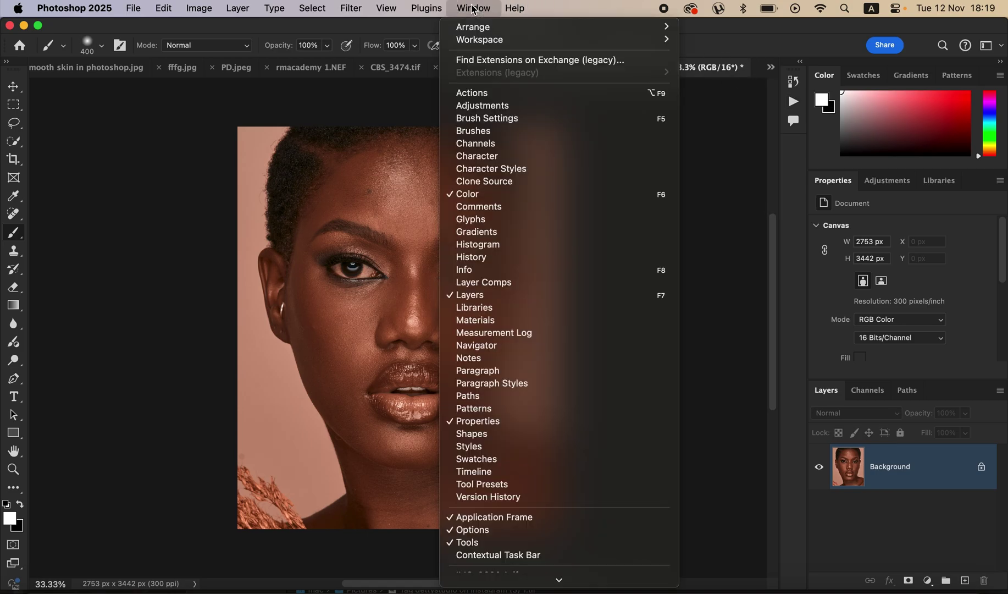
# Load the RONNIX auto retouch .atn file from the Desktop into the Actions panel
pyautogui.click(481, 98)
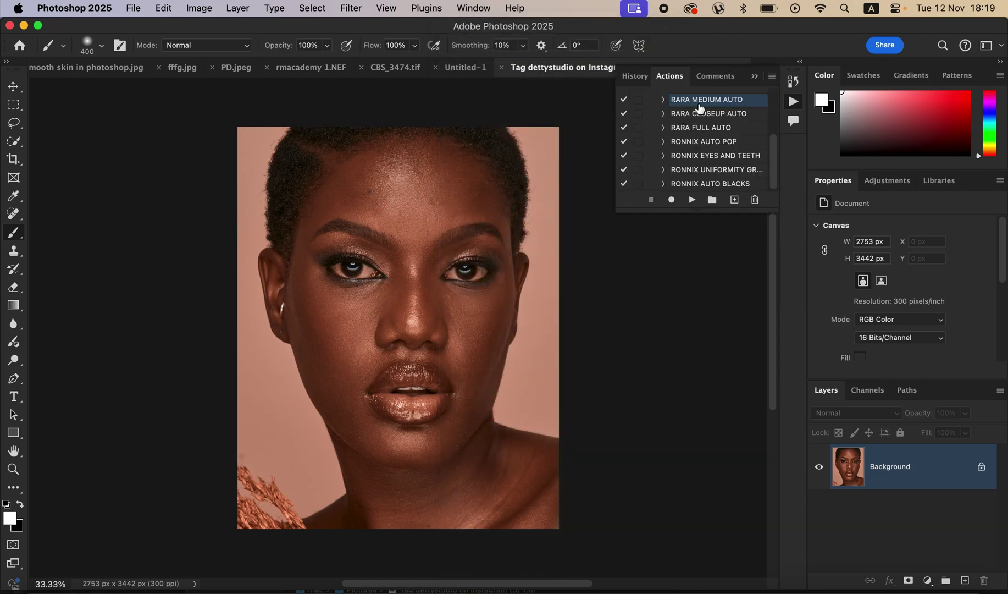
pyautogui.click(771, 76)
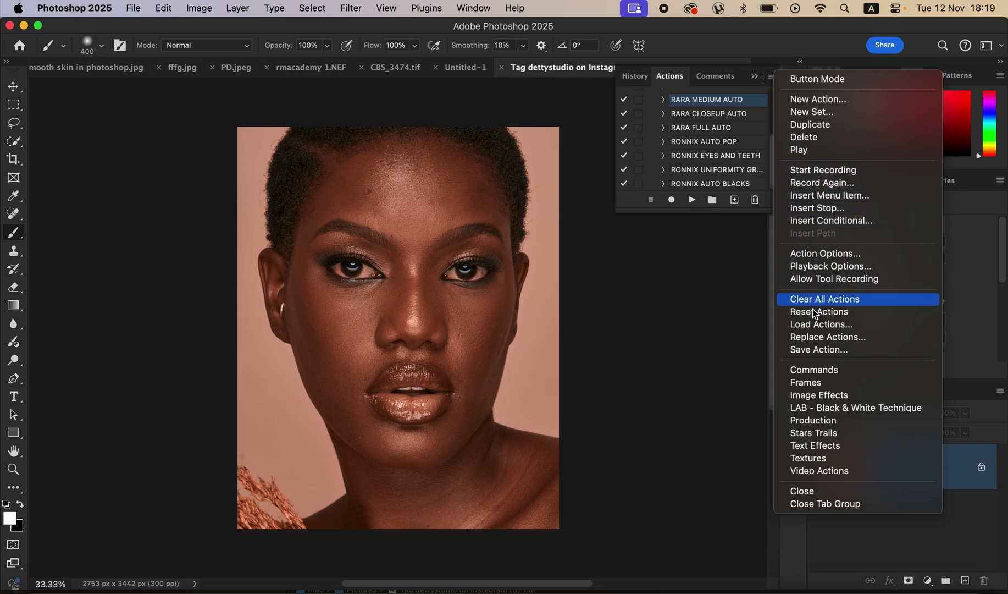
pyautogui.click(816, 324)
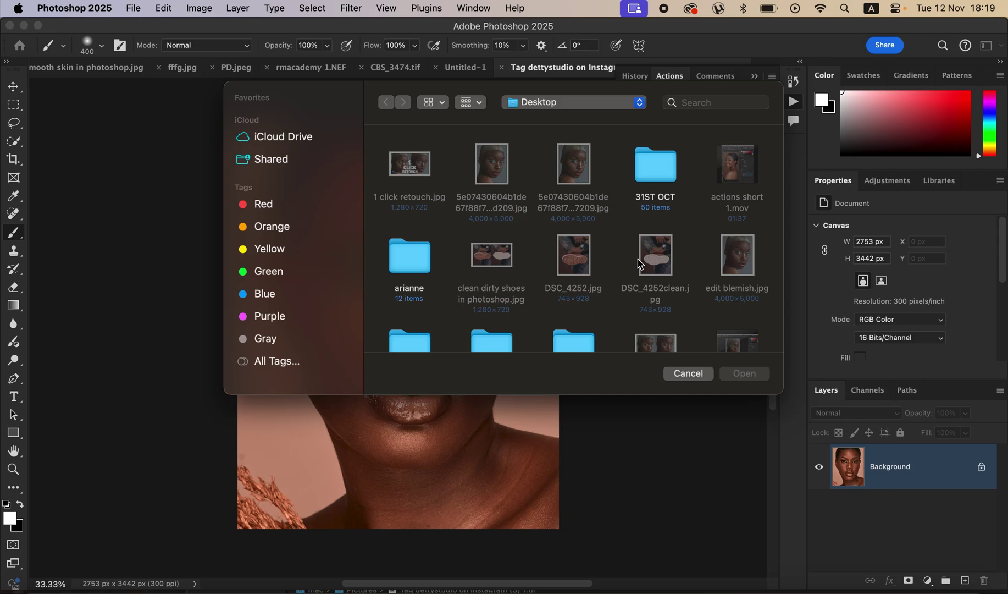
pyautogui.scroll(-10, 638, 259)
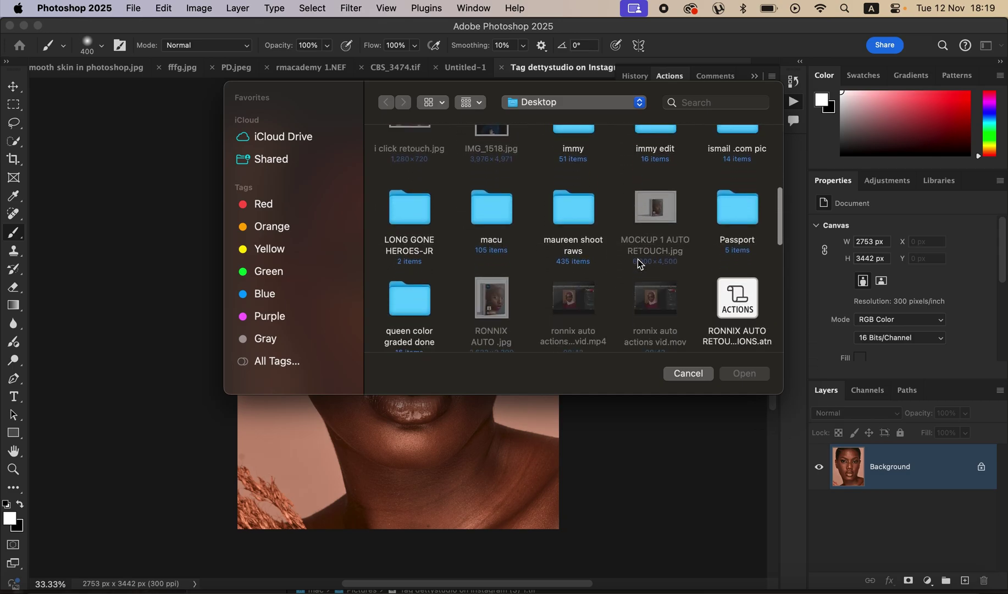
pyautogui.scroll(-2, 640, 262)
pyautogui.click(726, 253)
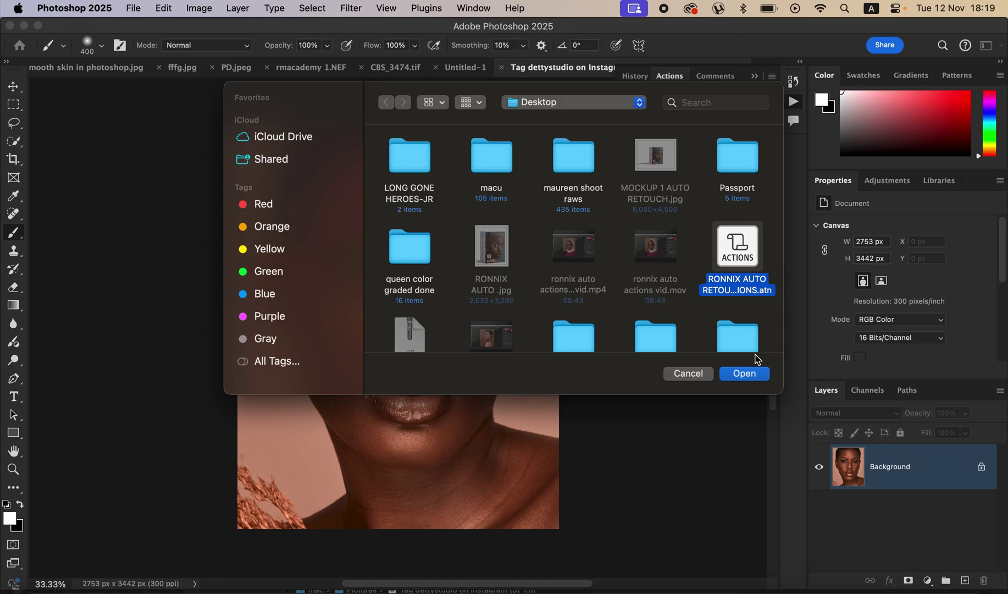
pyautogui.click(704, 375)
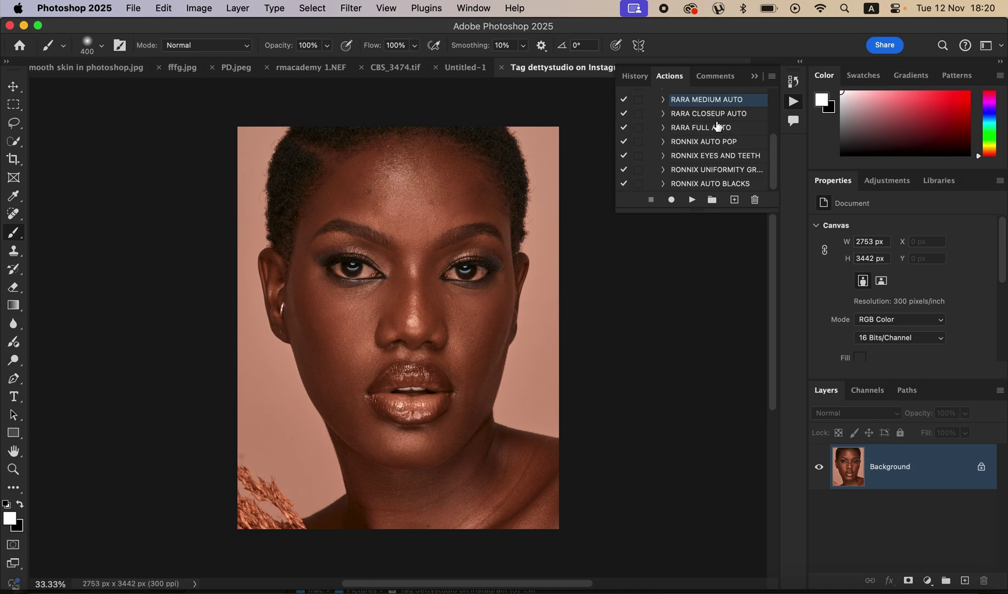
# Switch the Actions panel to Button Mode and make the panel taller
pyautogui.click(773, 79)
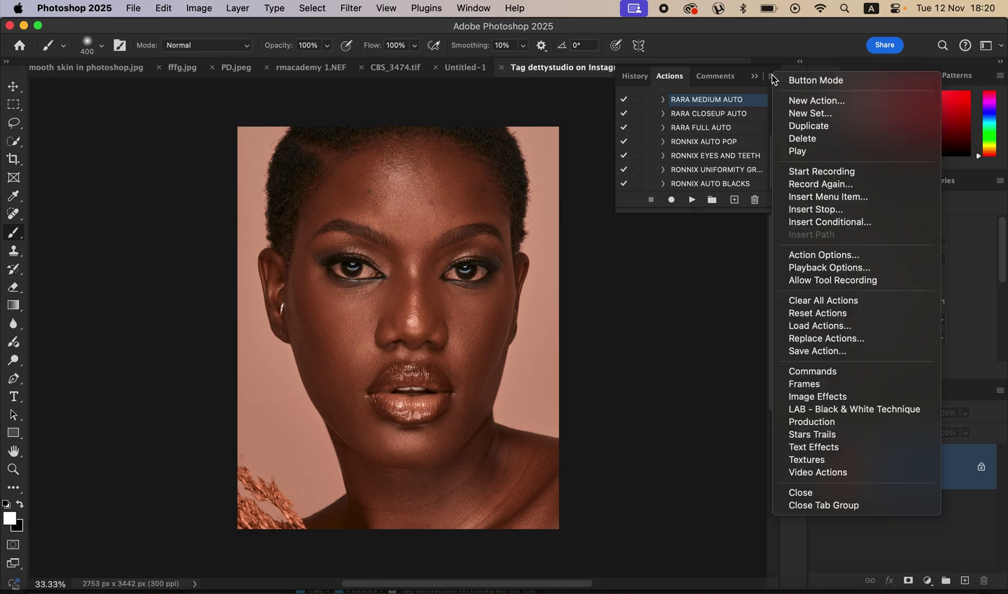
pyautogui.click(804, 81)
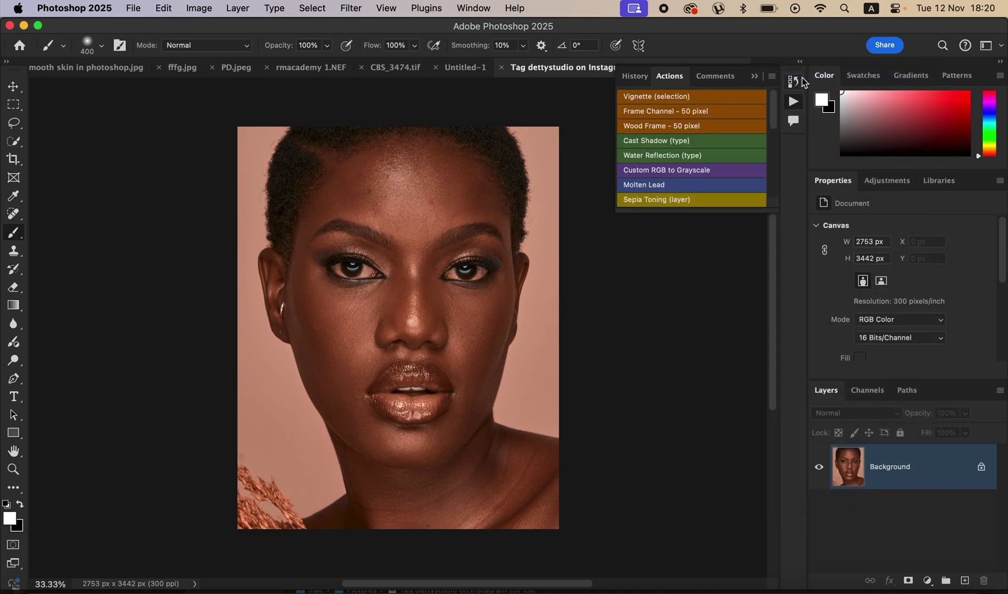
pyautogui.scroll(-10, 699, 130)
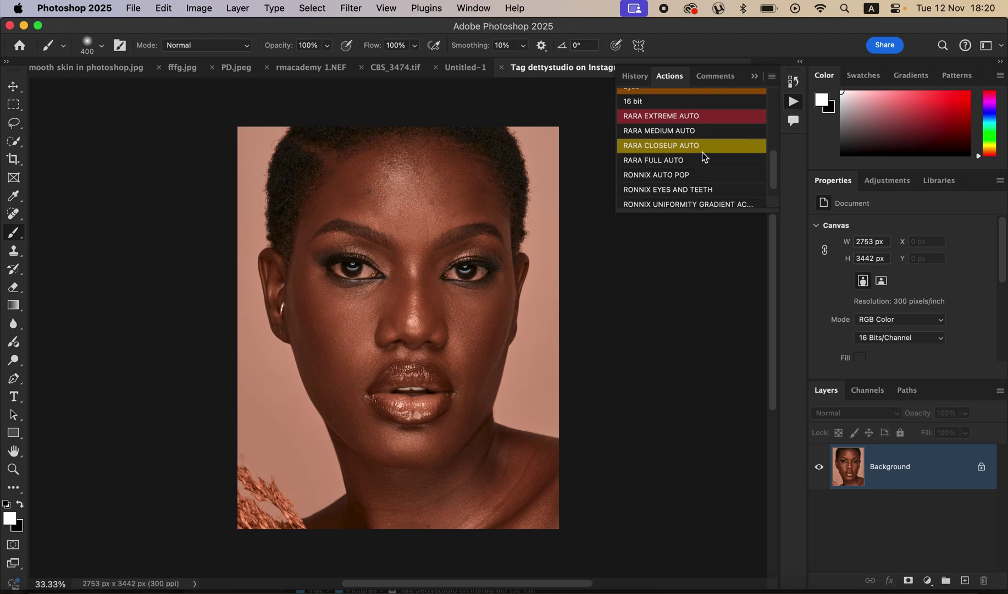
pyautogui.scroll(4, 704, 158)
pyautogui.scroll(-3, 704, 158)
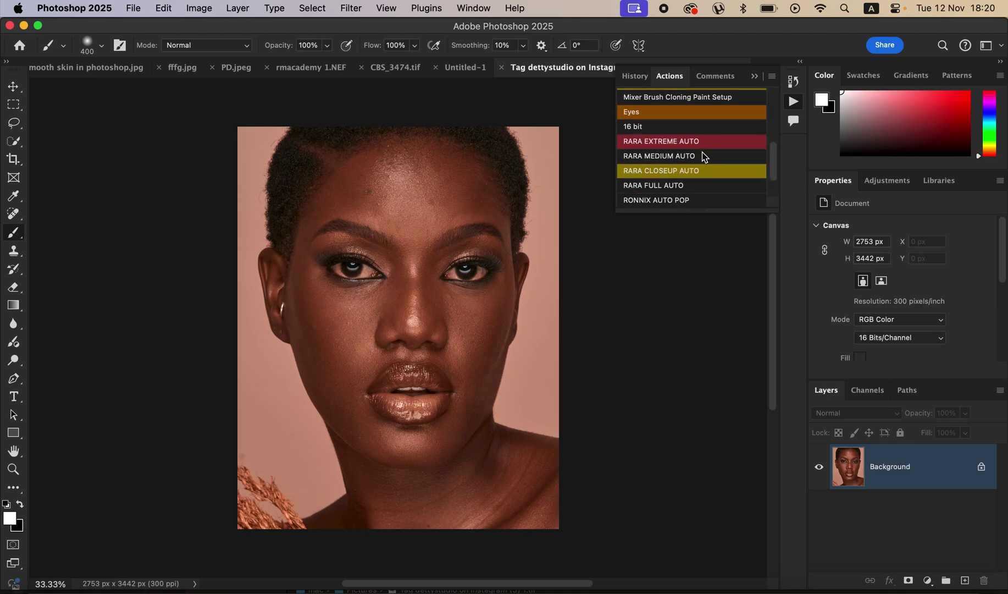
pyautogui.moveTo(713, 208); pyautogui.dragTo(713, 314)
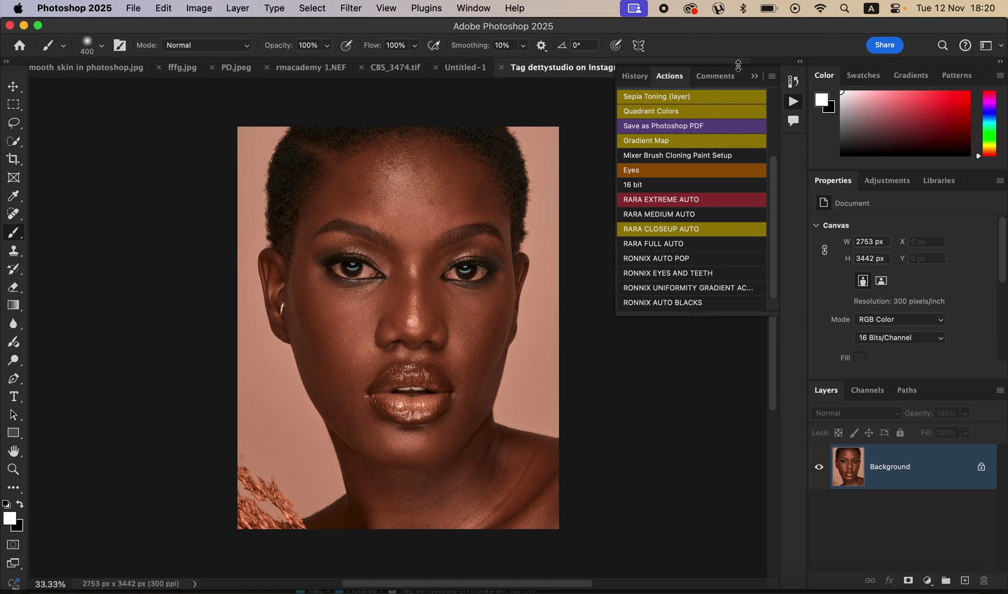
# Turn Button Mode off and back on so the actions show as coloured buttons
pyautogui.click(772, 77)
pyautogui.click(794, 84)
pyautogui.click(772, 78)
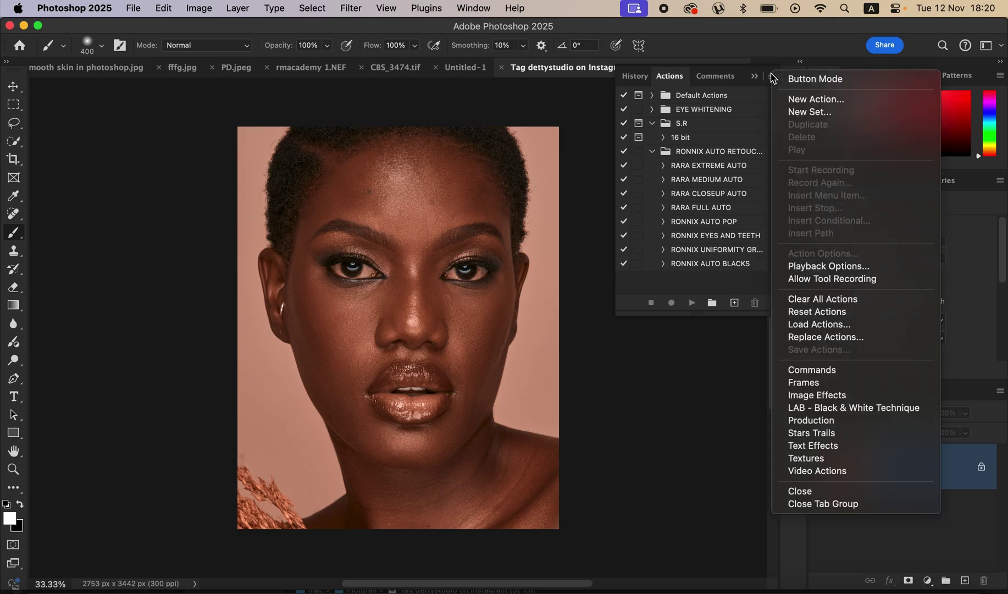
pyautogui.click(798, 80)
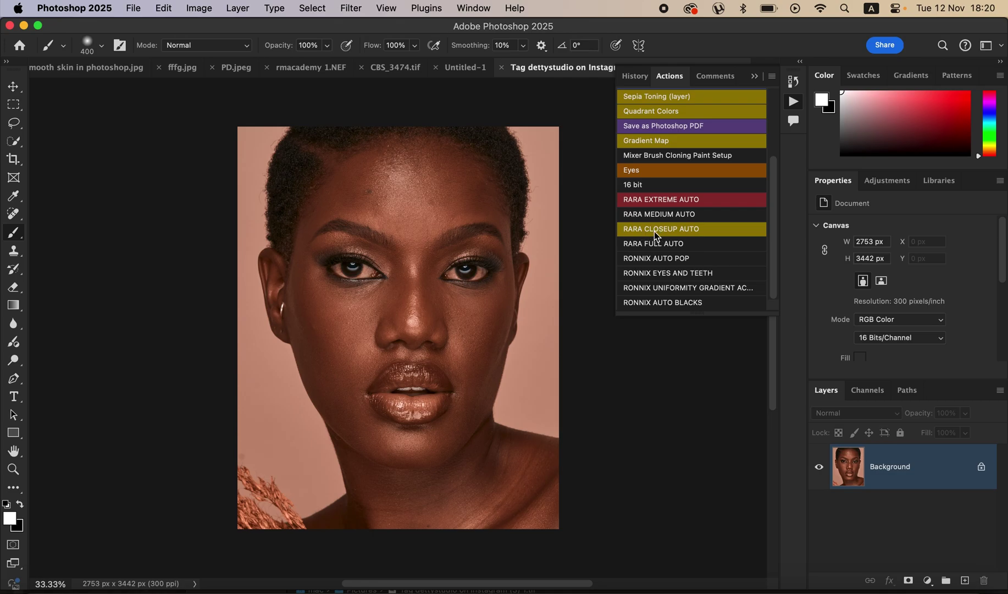
# Run RARA CLOSEUP AUTO and paint its mask over the forehead and cheek
pyautogui.click(673, 230)
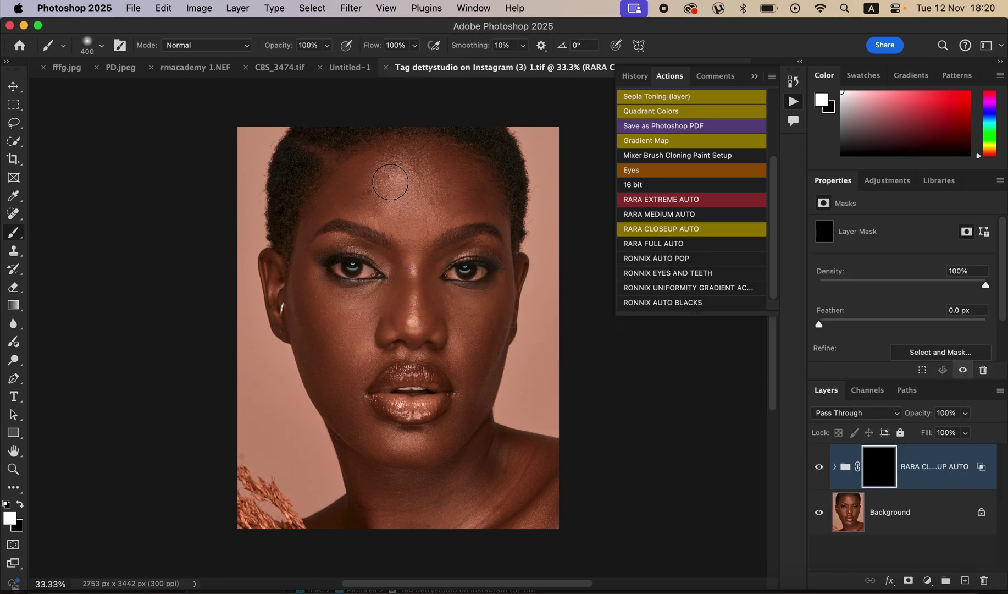
pyautogui.press(']')
pyautogui.press(']')
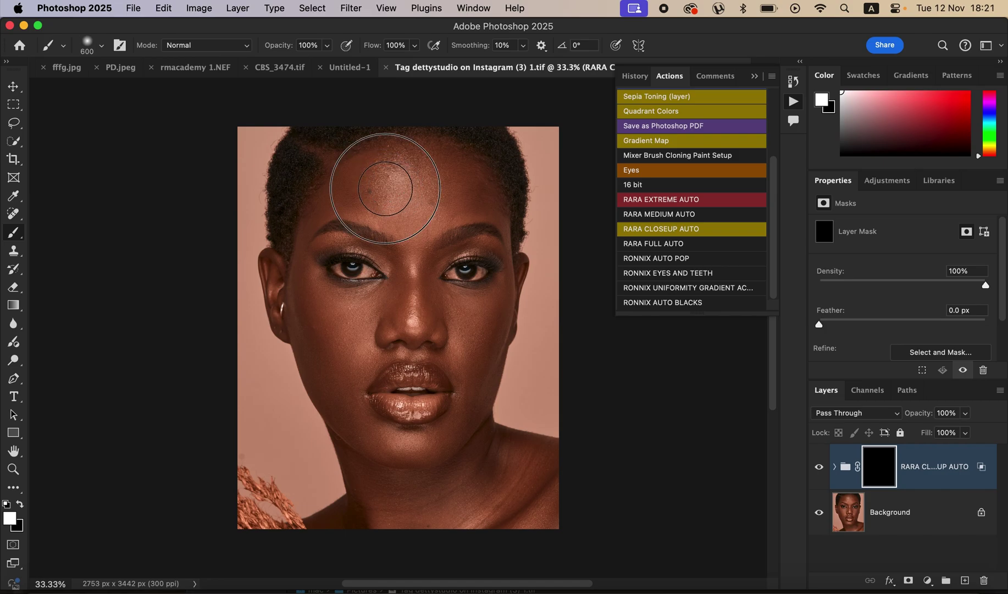
pyautogui.click(407, 174)
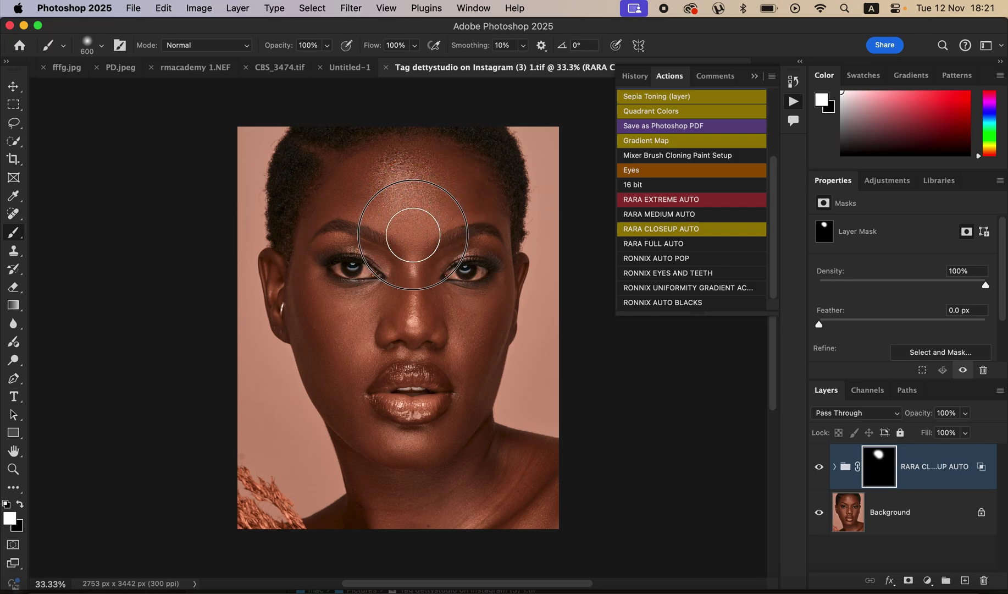
pyautogui.press('[')
pyautogui.press('[')
pyautogui.press('[')
pyautogui.click(383, 169)
pyautogui.moveTo(356, 192)
pyautogui.mouseDown()
pyautogui.moveTo(327, 202)
pyautogui.moveTo(306, 228)
pyautogui.moveTo(302, 273)
pyautogui.moveTo(319, 291)
pyautogui.mouseUp()
# Paint the retouch onto the cheek below the eye and the chin, ending at a 200 px brush
pyautogui.press(']')
pyautogui.press(']')
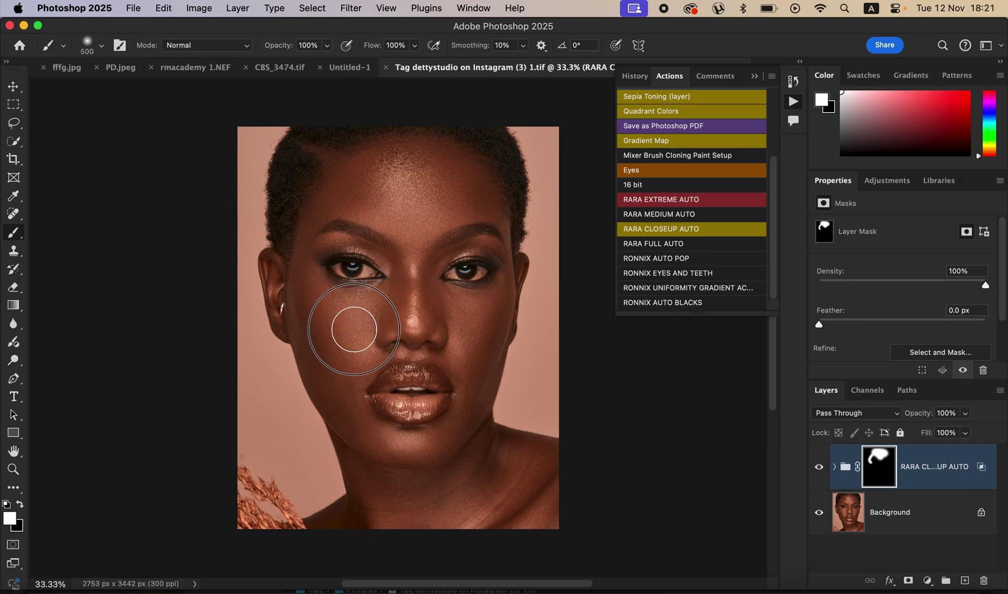
pyautogui.moveTo(473, 333)
pyautogui.mouseDown()
pyautogui.moveTo(468, 310)
pyautogui.moveTo(484, 309)
pyautogui.moveTo(463, 307)
pyautogui.mouseUp()
pyautogui.press('[')
pyautogui.press('[')
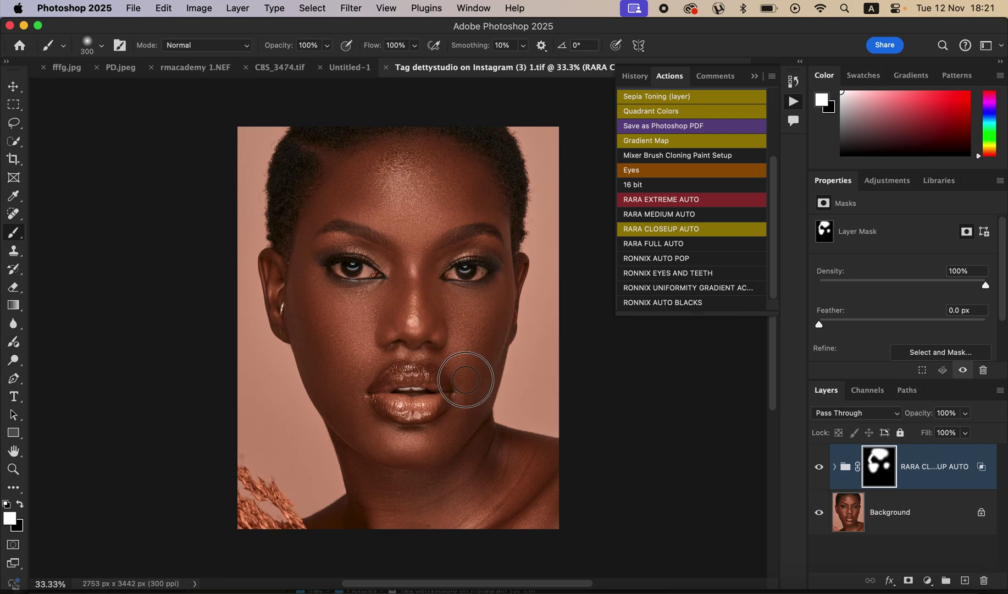
pyautogui.moveTo(425, 442)
pyautogui.mouseDown()
pyautogui.moveTo(370, 427)
pyautogui.moveTo(412, 447)
pyautogui.moveTo(389, 445)
pyautogui.mouseUp()
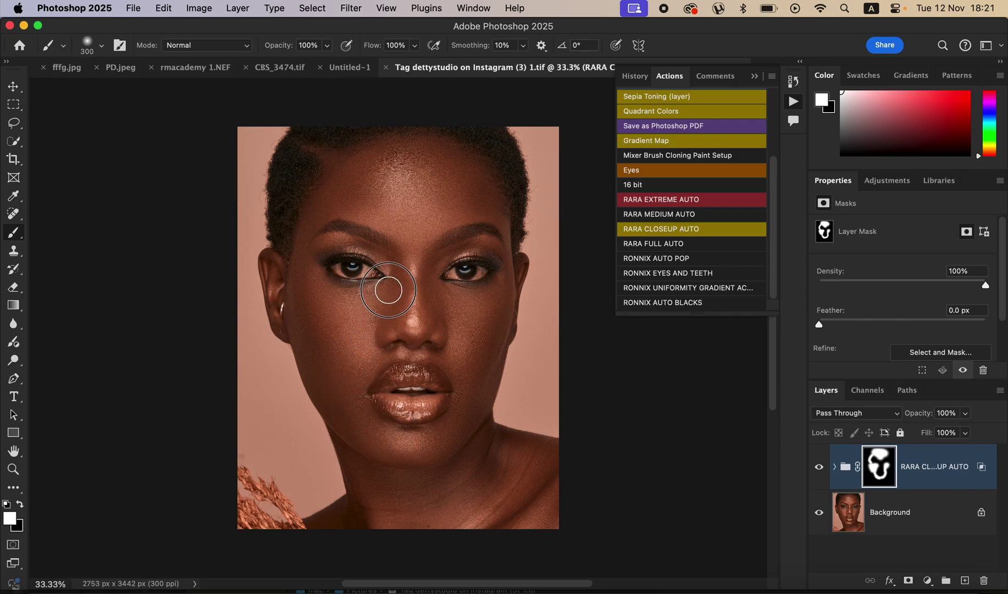
pyautogui.press('[')
pyautogui.press('[')
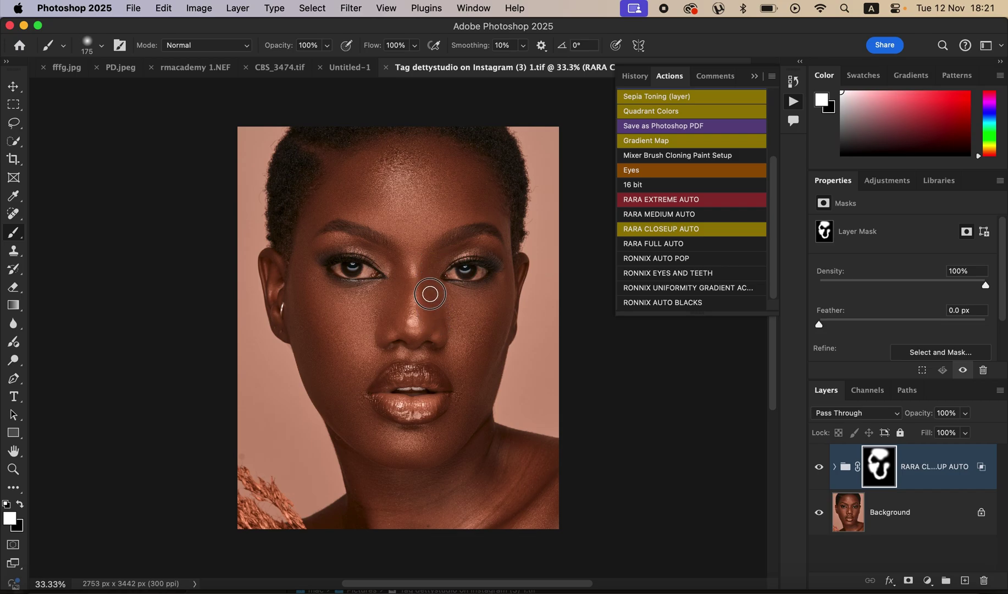
pyautogui.press(']')
pyautogui.press(']')
pyautogui.press(']')
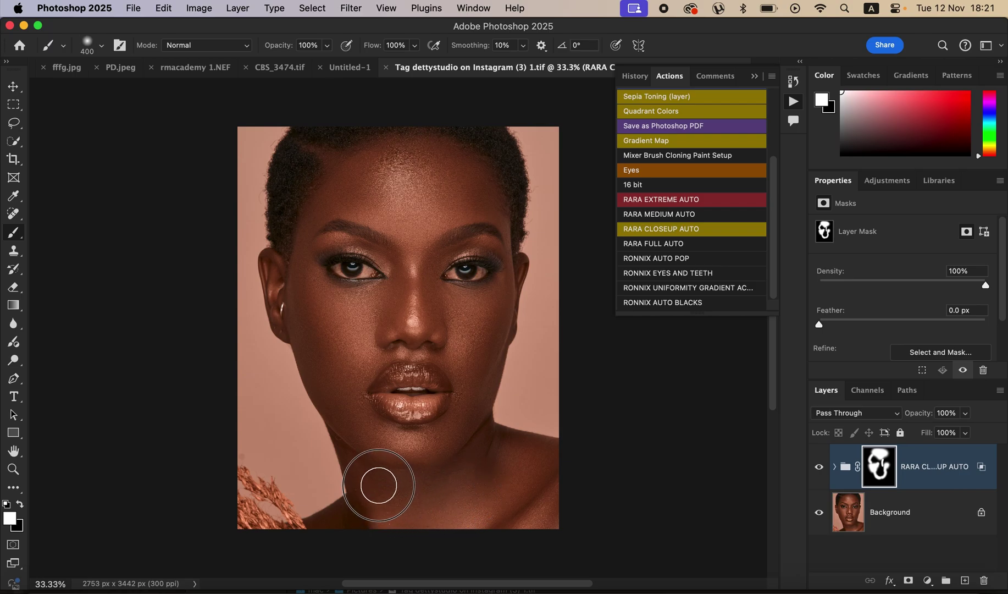
pyautogui.press('[')
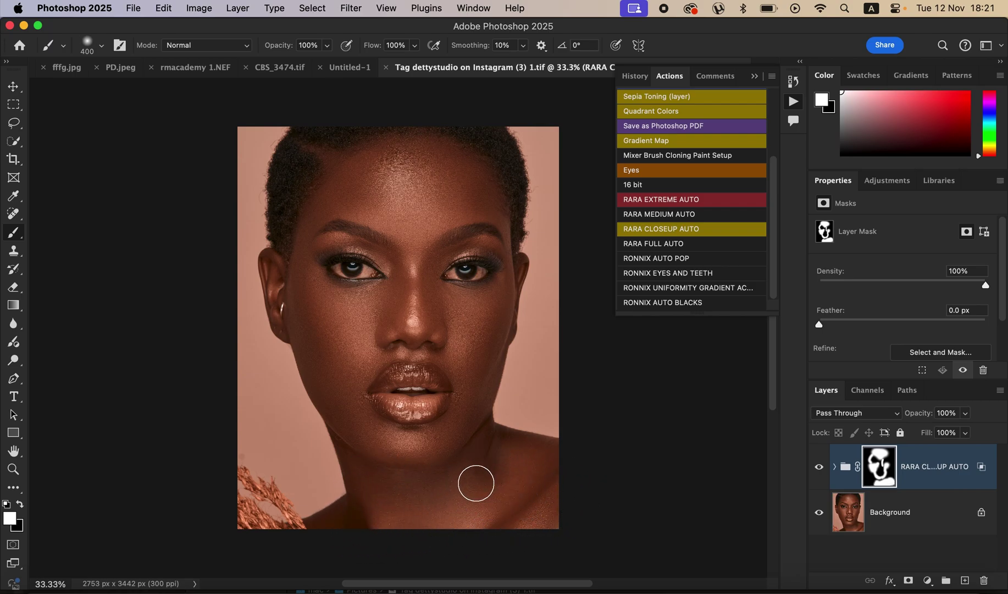
pyautogui.press('[')
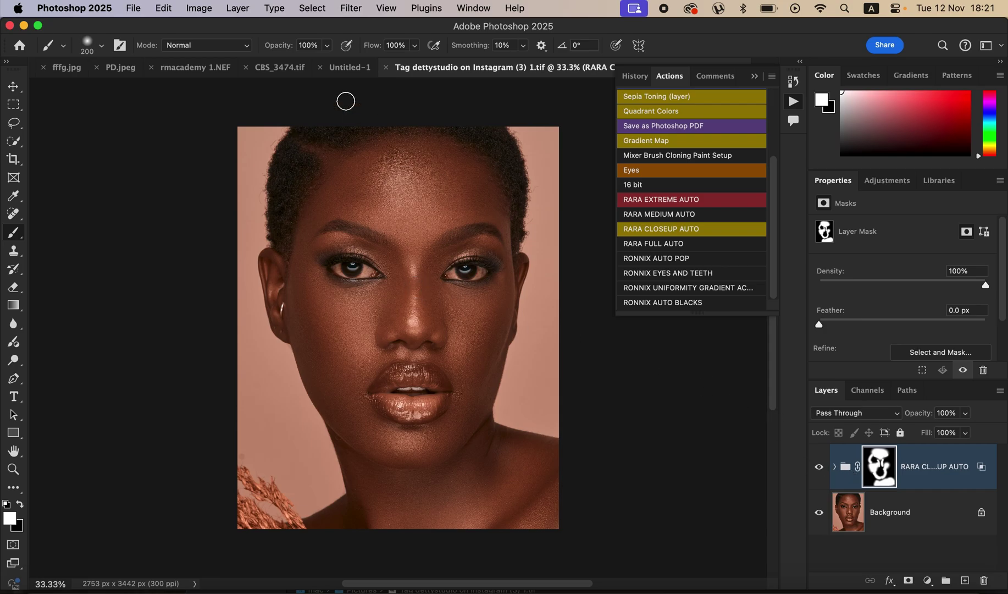
# Lower brush flow to 6% and softly paint the retouch over the nose bridge and beside the lips
pyautogui.click(414, 47)
pyautogui.moveTo(414, 62); pyautogui.dragTo(357, 69)
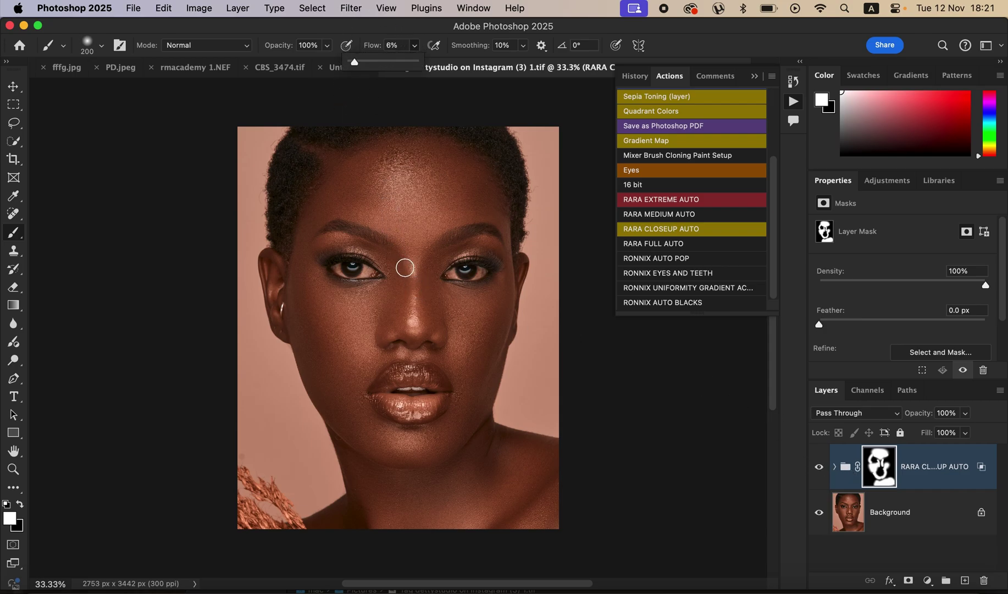
pyautogui.click(413, 286)
pyautogui.moveTo(415, 325)
pyautogui.mouseDown()
pyautogui.moveTo(414, 270)
pyautogui.moveTo(417, 305)
pyautogui.mouseUp()
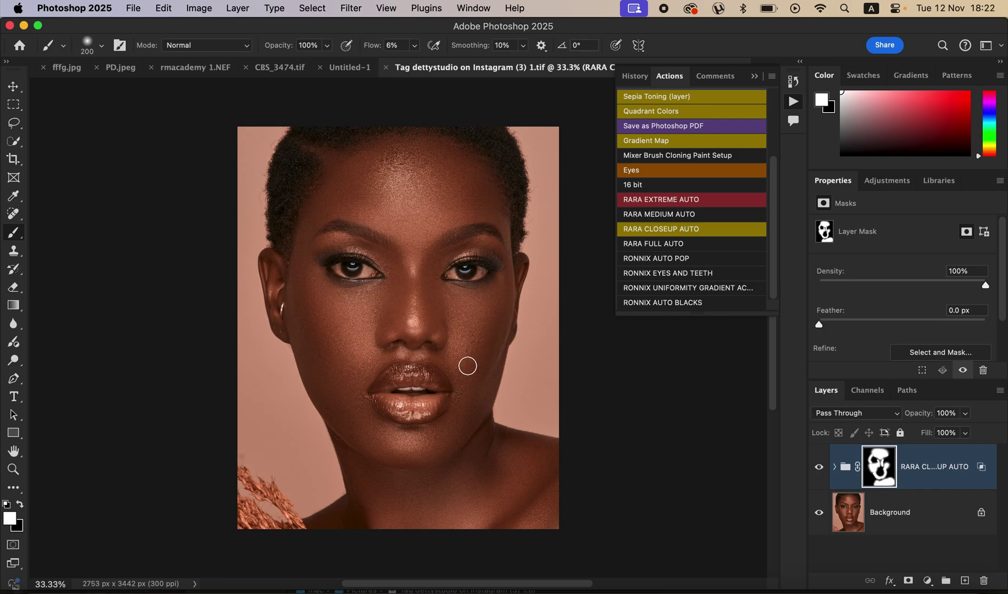
pyautogui.moveTo(457, 362)
pyautogui.mouseDown()
pyautogui.moveTo(460, 411)
pyautogui.moveTo(437, 446)
pyautogui.moveTo(394, 446)
pyautogui.moveTo(355, 407)
pyautogui.mouseUp()
# Pull back the forehead retouch with black, restore some with white, then compare before and after
pyautogui.click(21, 503)
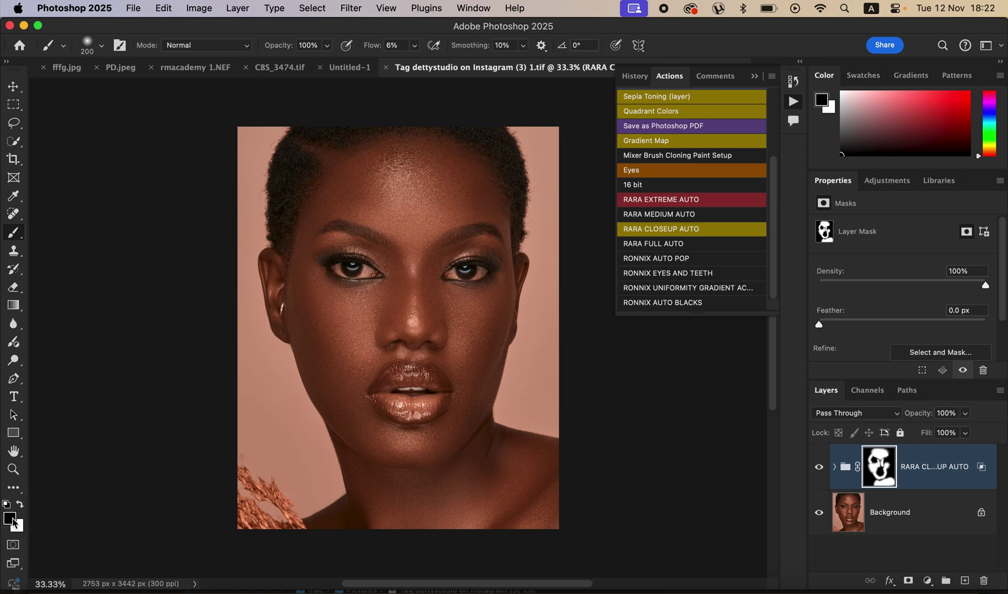
pyautogui.click(416, 46)
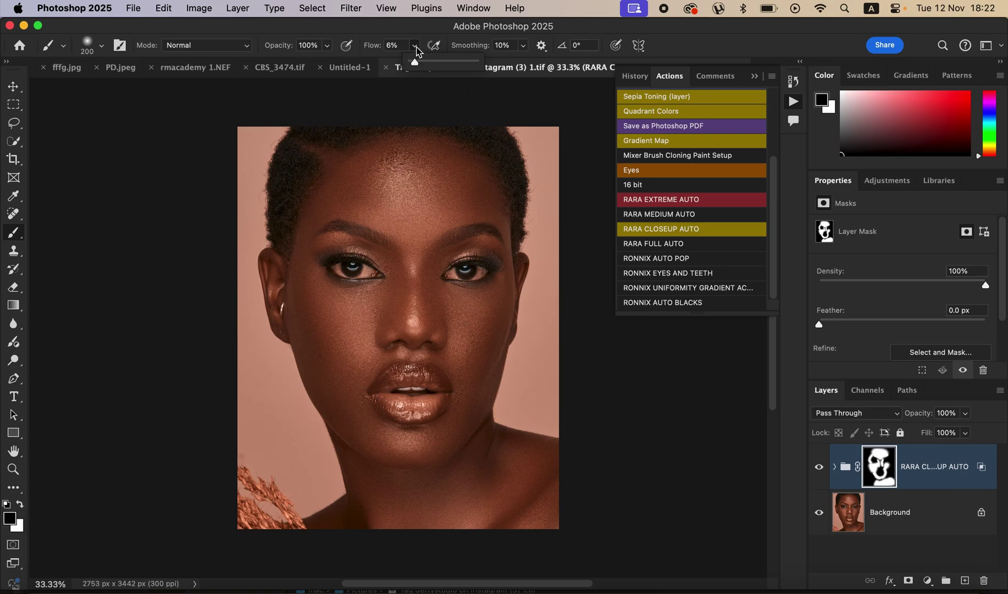
pyautogui.click(412, 152)
pyautogui.moveTo(386, 163); pyautogui.dragTo(428, 168)
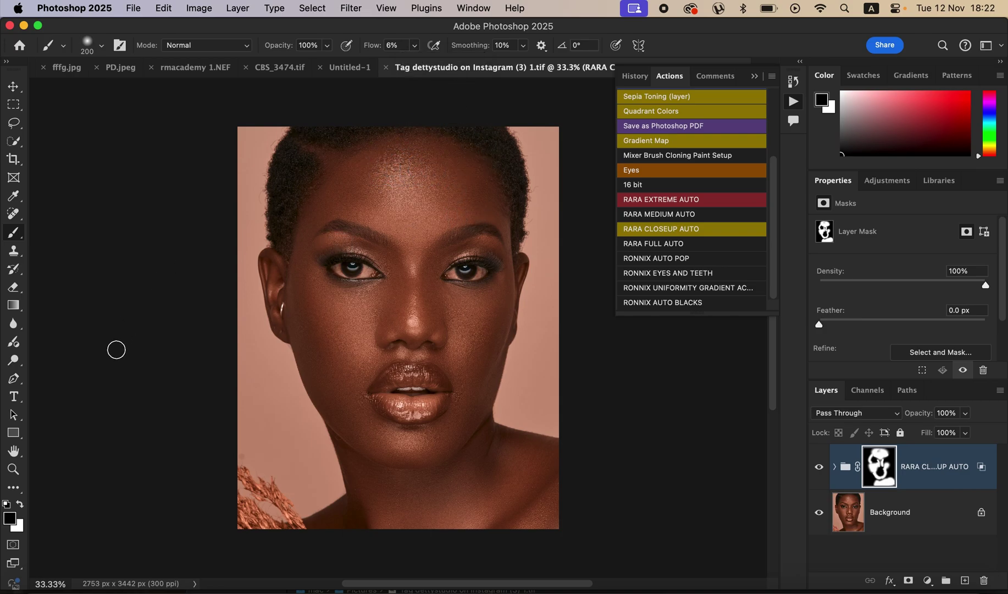
pyautogui.click(21, 504)
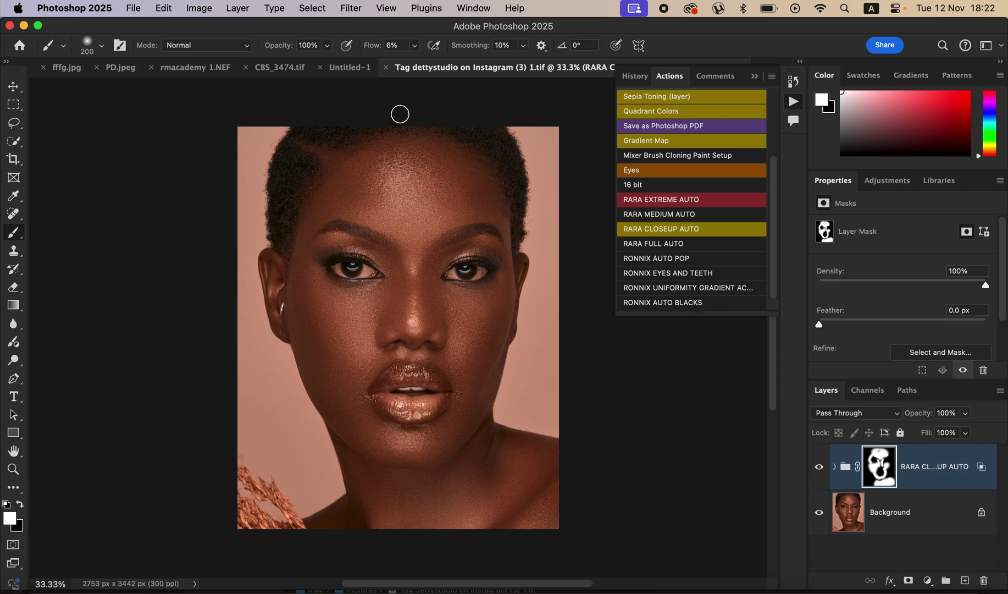
pyautogui.moveTo(382, 162); pyautogui.dragTo(405, 148)
pyautogui.click(820, 470)
pyautogui.click(819, 470)
pyautogui.press('super+plus')
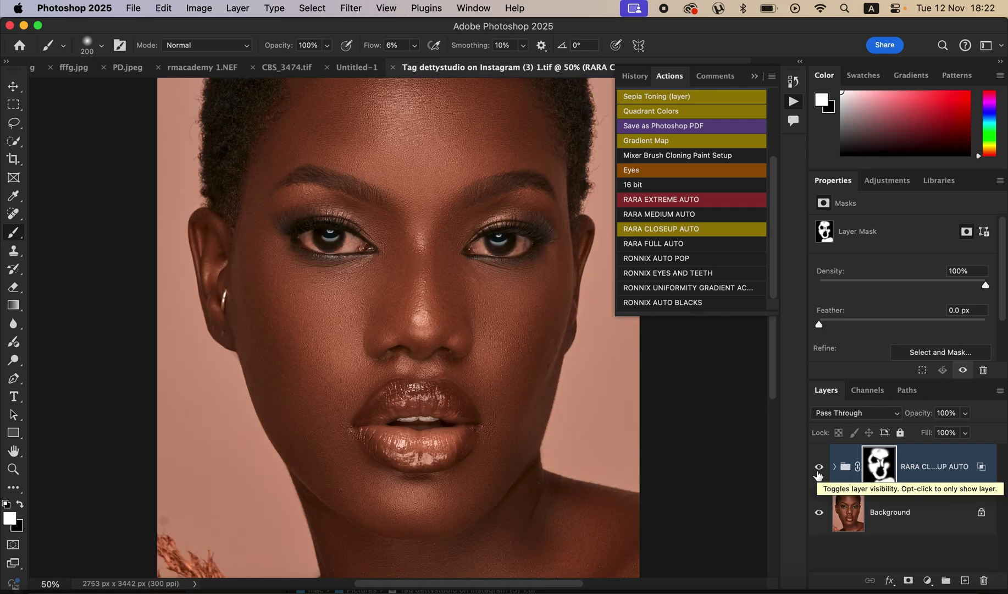
pyautogui.click(819, 470)
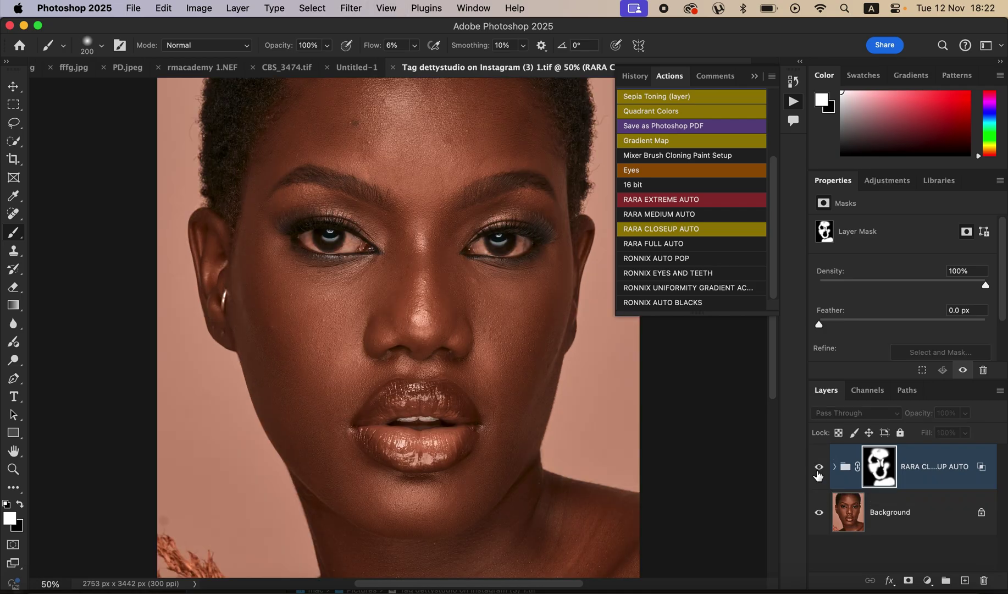
pyautogui.click(819, 471)
pyautogui.click(819, 470)
pyautogui.click(819, 470)
pyautogui.click(819, 470)
pyautogui.click(819, 470)
pyautogui.click(819, 469)
pyautogui.click(819, 470)
pyautogui.press('super+minus')
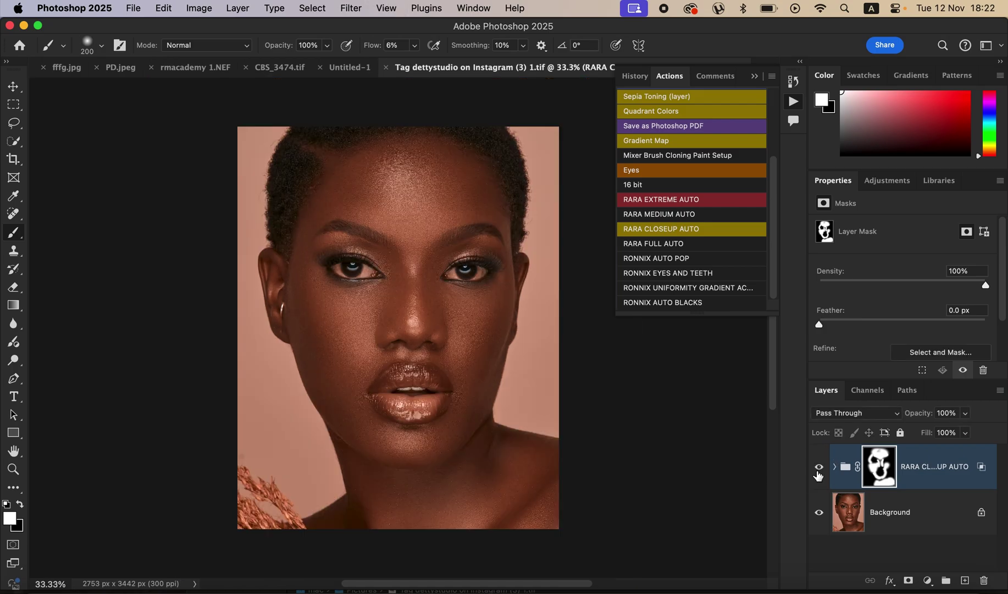
pyautogui.click(819, 470)
pyautogui.click(818, 470)
# Run RONNIX EYES AND TEETH and set the brush to 100% flow at 90 px
pyautogui.moveTo(358, 270); pyautogui.dragTo(357, 283)
pyautogui.click(672, 273)
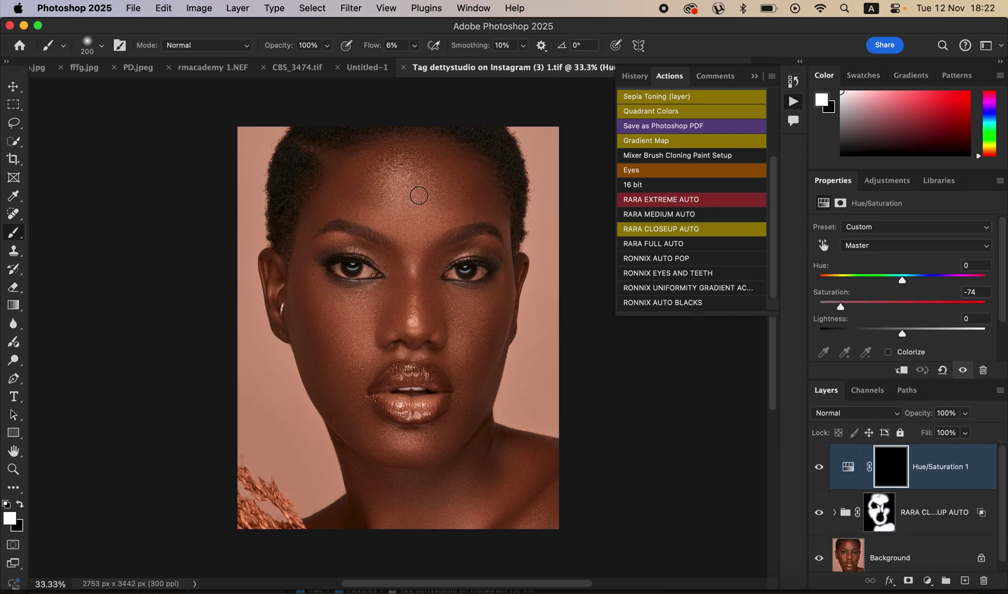
pyautogui.click(415, 47)
pyautogui.moveTo(412, 62); pyautogui.dragTo(585, 74)
pyautogui.press('super+equal')
pyautogui.press('super+equal')
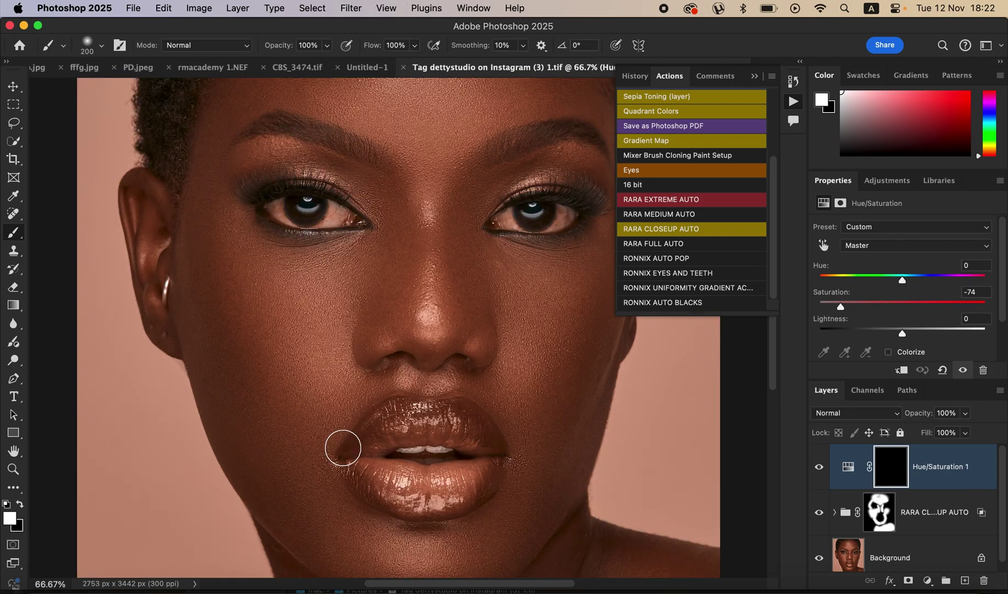
pyautogui.press('[')
pyautogui.press('[')
pyautogui.press('[')
pyautogui.press('[')
pyautogui.press('[')
# Paint the Hue/Saturation mask over both eyes and the teeth
pyautogui.moveTo(289, 216)
pyautogui.mouseDown()
pyautogui.moveTo(277, 198)
pyautogui.moveTo(297, 219)
pyautogui.moveTo(335, 207)
pyautogui.moveTo(327, 217)
pyautogui.moveTo(271, 205)
pyautogui.mouseUp()
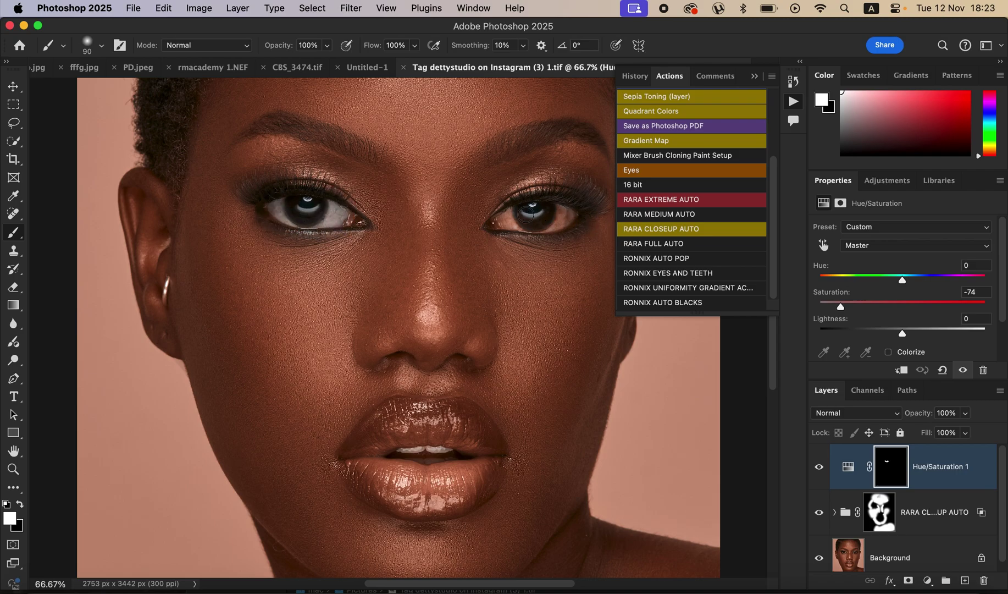
pyautogui.moveTo(509, 224)
pyautogui.mouseDown()
pyautogui.moveTo(559, 206)
pyautogui.moveTo(569, 213)
pyautogui.moveTo(542, 209)
pyautogui.mouseUp()
pyautogui.press('[')
pyautogui.press('[')
pyautogui.moveTo(403, 451); pyautogui.dragTo(470, 457)
pyautogui.press('super+equal')
pyautogui.press('super+equal')
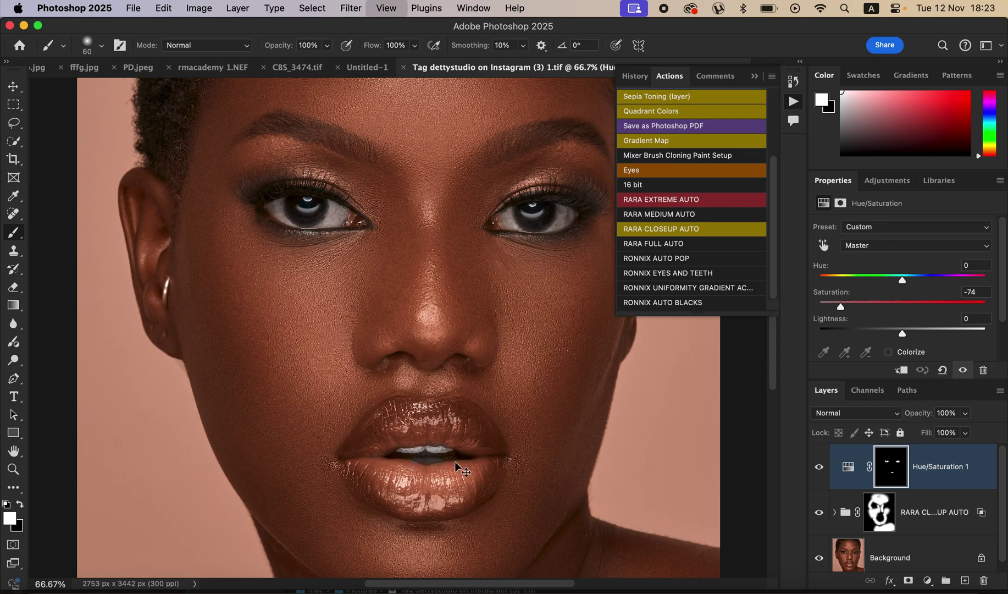
pyautogui.scroll(-5, 455, 462)
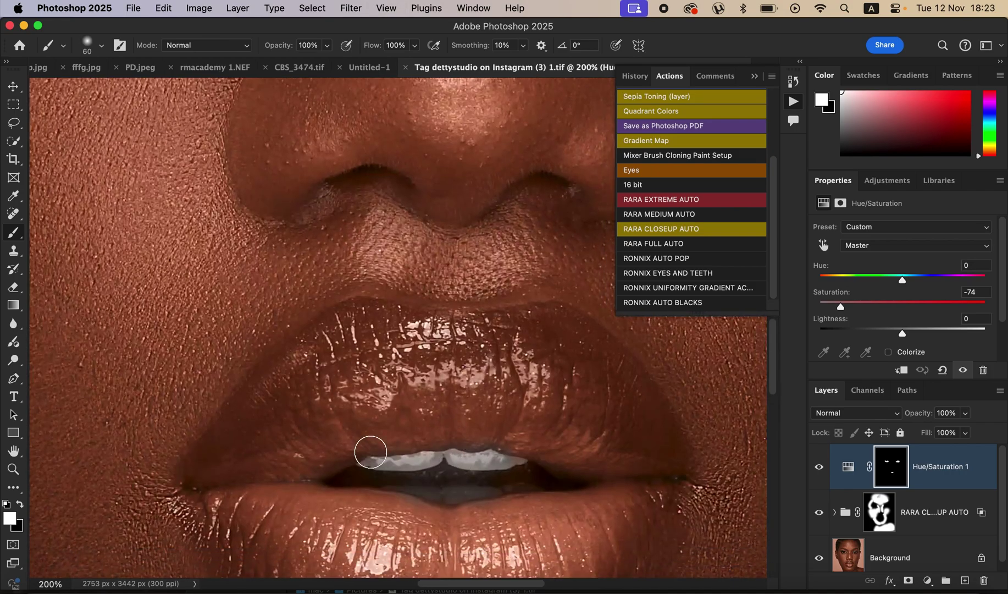
# Refine the teeth with a 35 px white brush, then zoom back out around 33.33%
pyautogui.press('x')
pyautogui.press('[')
pyautogui.press('[')
pyautogui.press('[')
pyautogui.press('[')
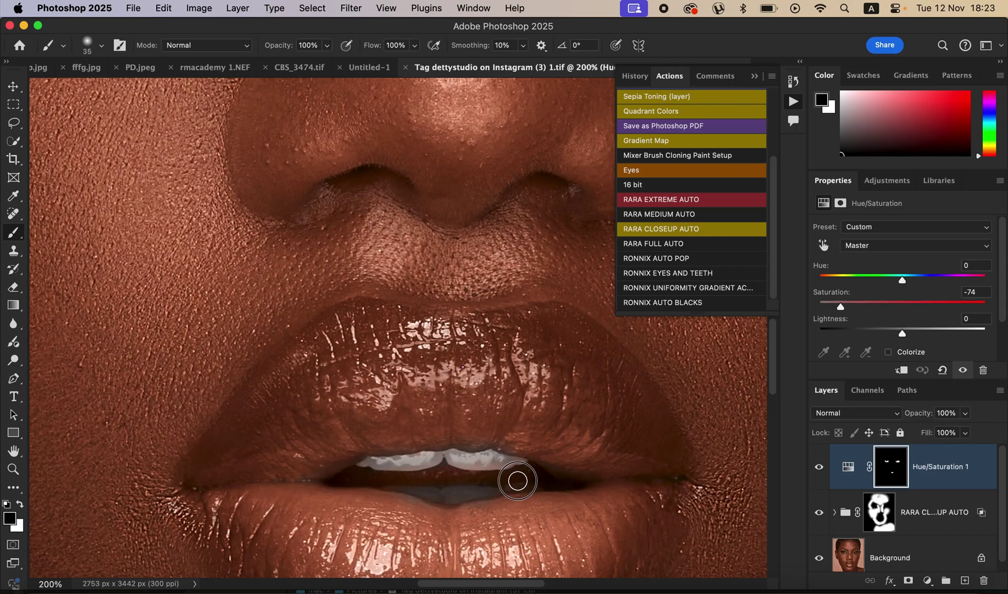
pyautogui.click(21, 504)
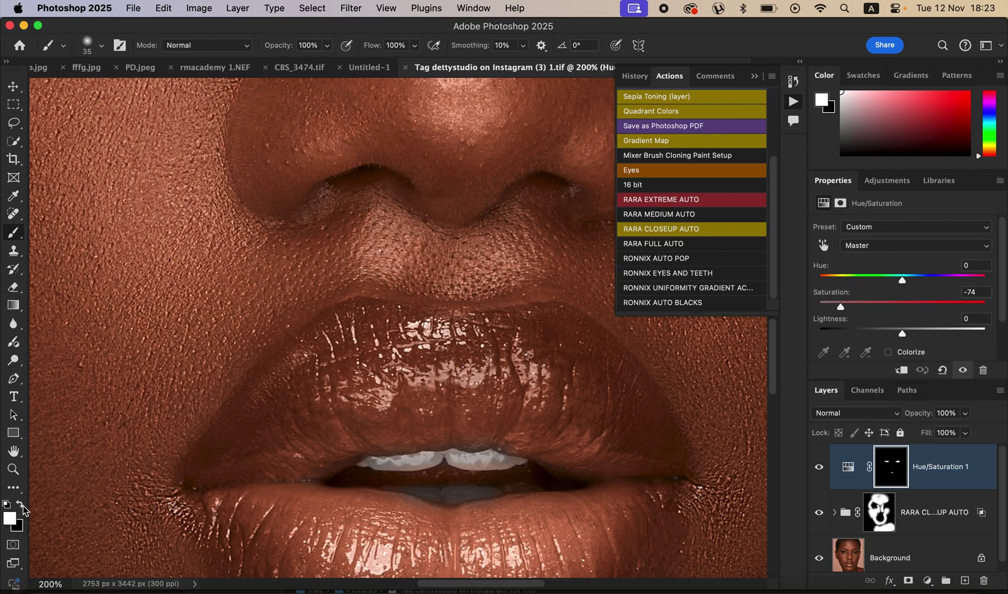
pyautogui.moveTo(462, 456)
pyautogui.mouseDown()
pyautogui.moveTo(461, 466)
pyautogui.moveTo(499, 466)
pyautogui.mouseUp()
pyautogui.press('super+minus')
pyautogui.press('super+minus')
pyautogui.press('super+minus')
pyautogui.press('super+minus')
pyautogui.press('super+minus')
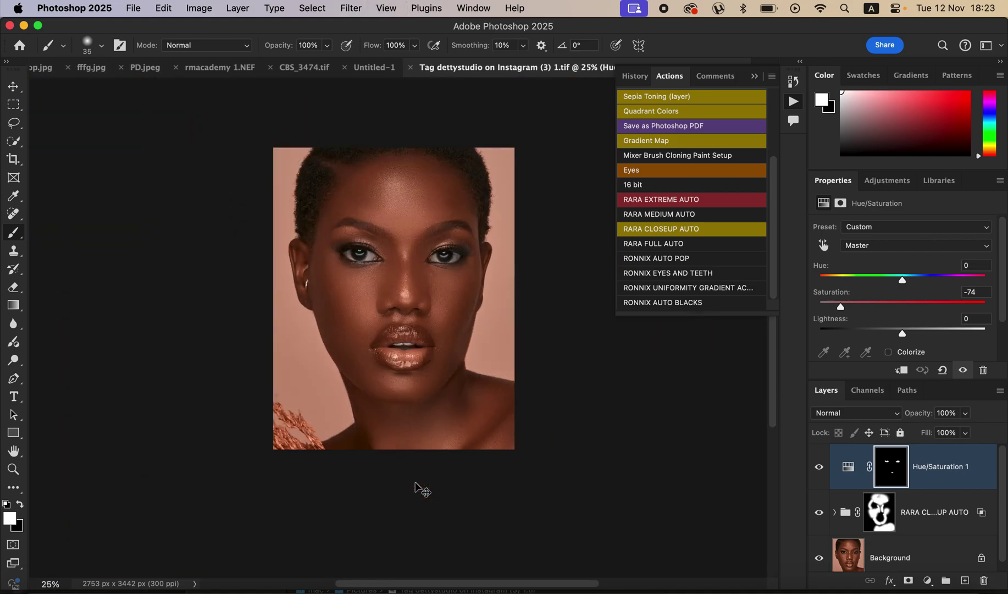
pyautogui.press('super+minus')
pyautogui.press('super+plus')
pyautogui.press('super+plus')
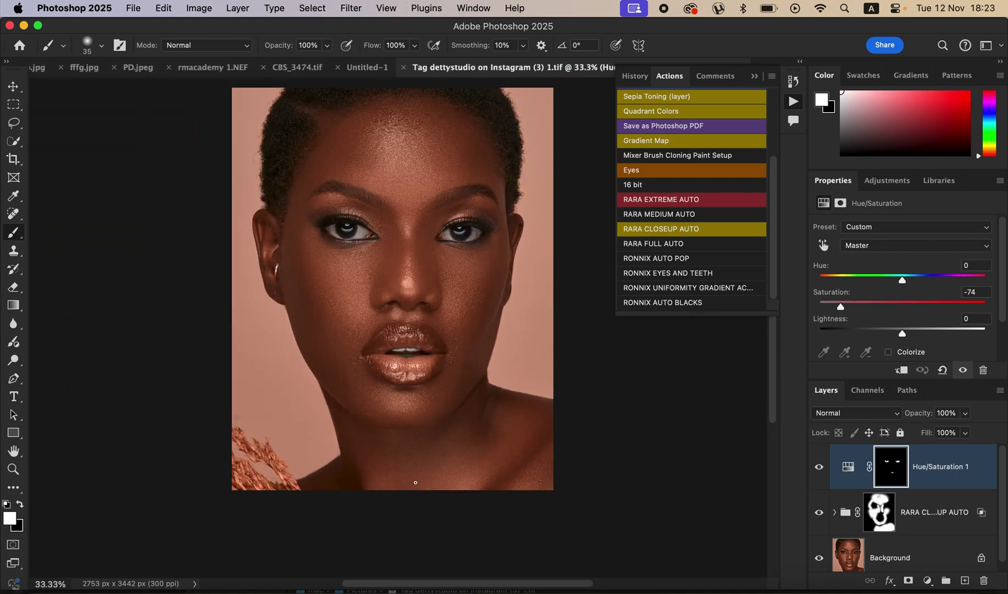
pyautogui.press('super+plus')
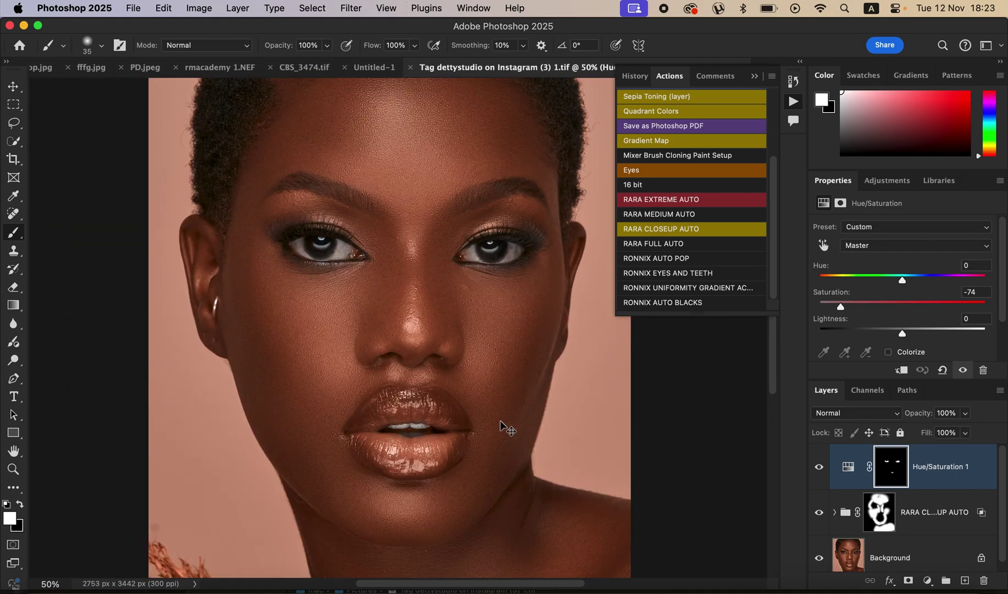
pyautogui.press('super+minus')
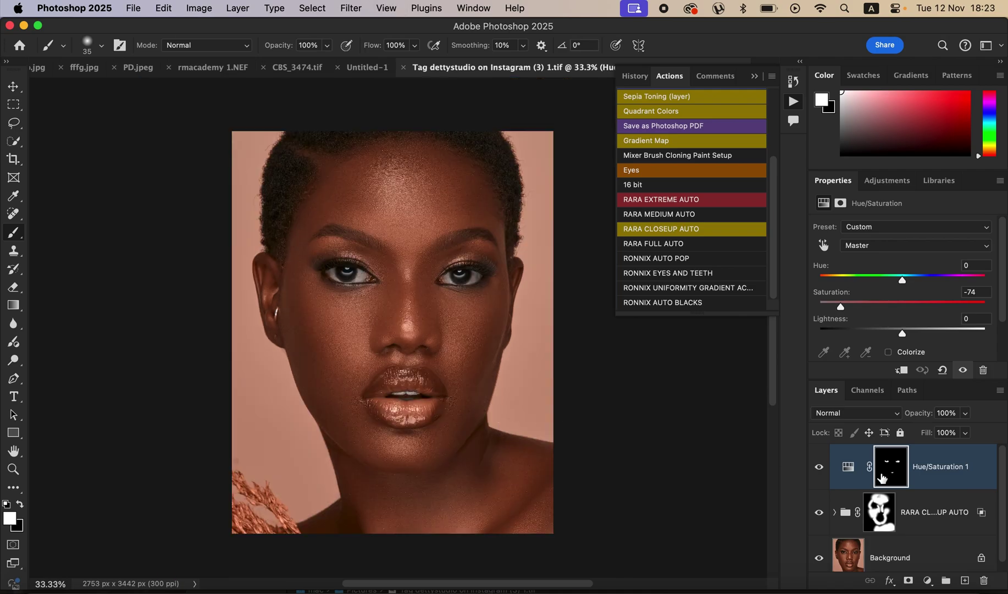
# Set the RARA CLOSEUP AUTO group's opacity to 88%
pyautogui.click(942, 509)
pyautogui.click(965, 413)
pyautogui.moveTo(966, 431); pyautogui.dragTo(957, 431)
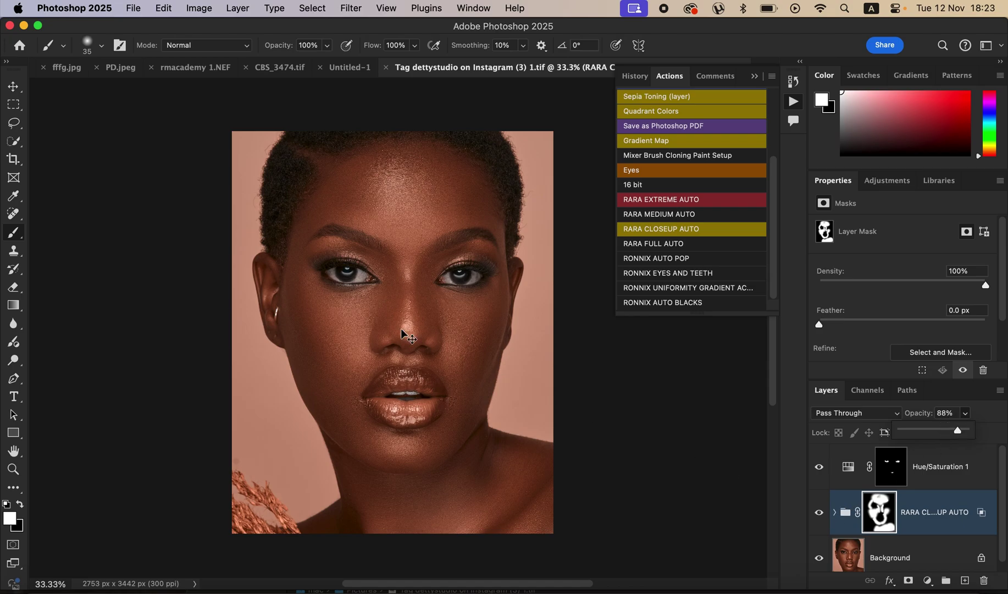
pyautogui.press('super+minus')
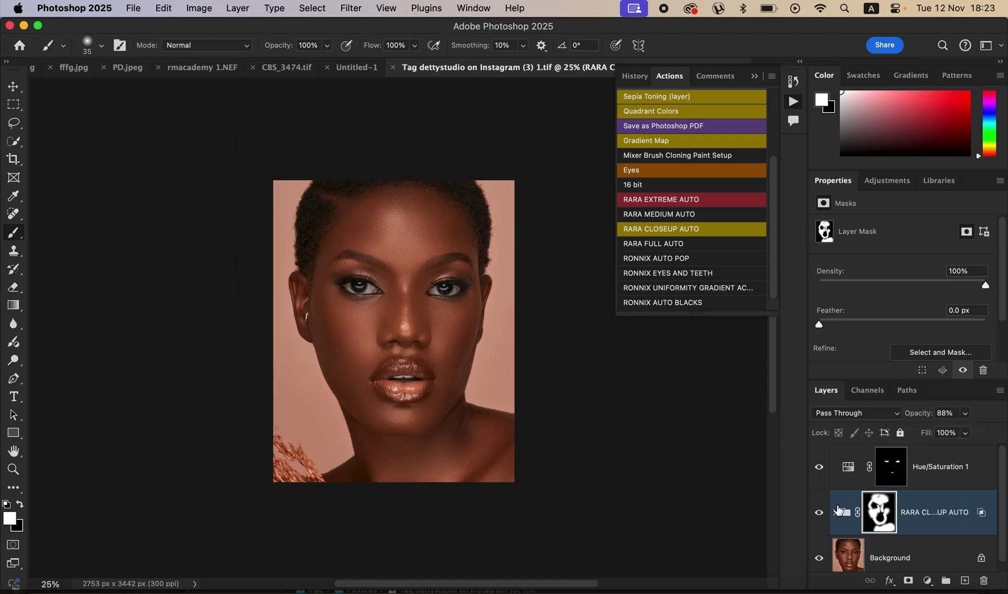
# Slightly lower the ORIGINAL SKIN TEXTURE layer's opacity inside the group
pyautogui.click(835, 512)
pyautogui.scroll(-3, 907, 519)
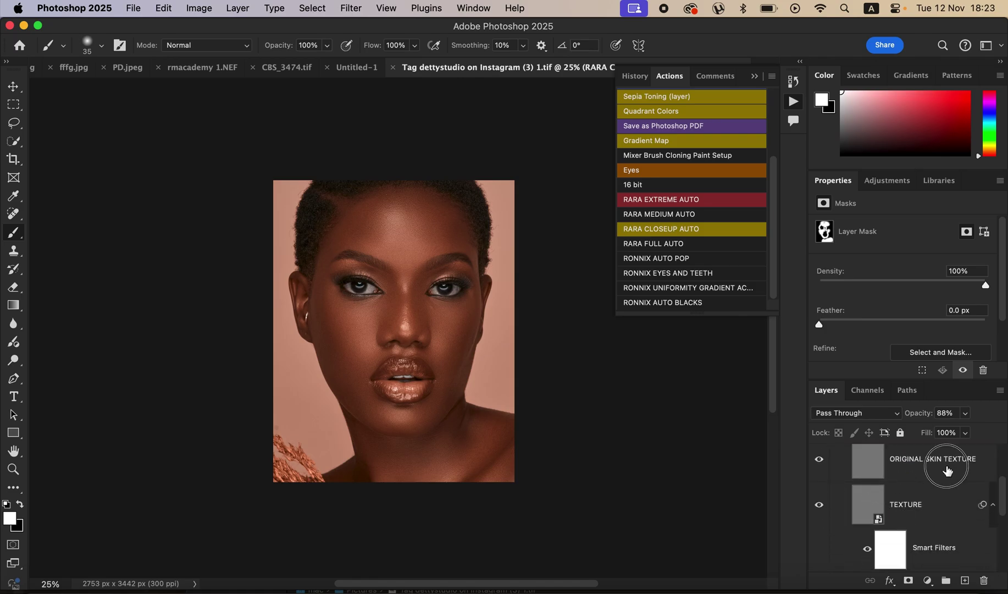
pyautogui.click(947, 470)
pyautogui.click(967, 415)
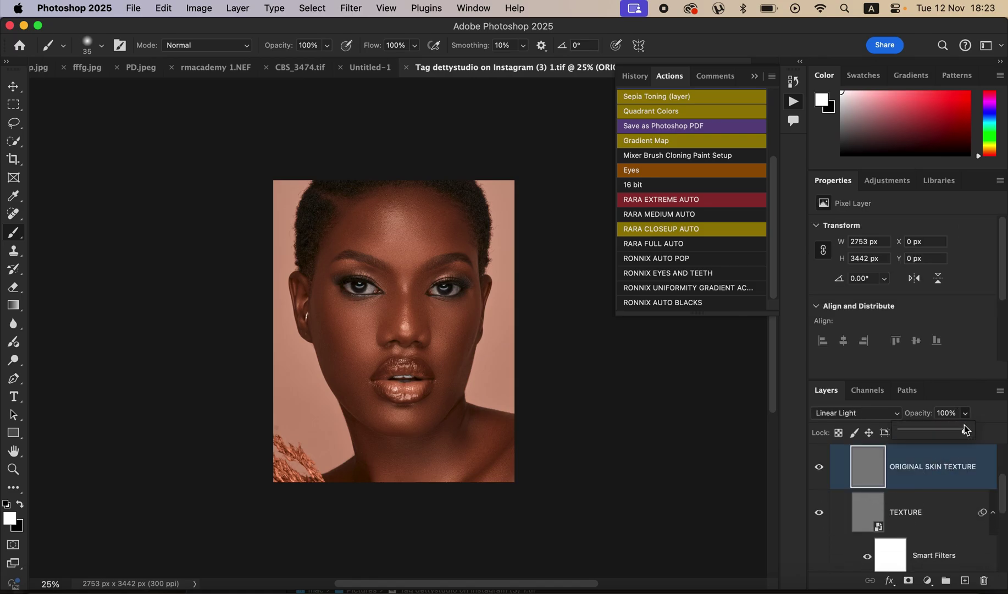
pyautogui.moveTo(957, 437); pyautogui.dragTo(947, 438)
pyautogui.moveTo(952, 435); pyautogui.dragTo(959, 430)
pyautogui.scroll(2, 928, 485)
# Collapse the RARA CLOSEUP AUTO group and toggle it to compare, leaving it visible
pyautogui.click(834, 512)
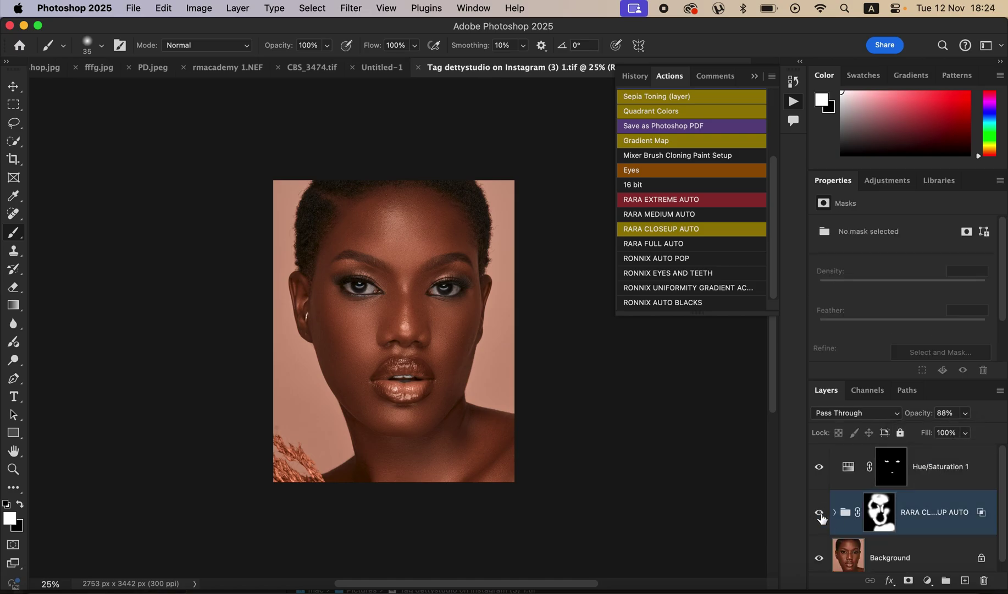
pyautogui.click(819, 512)
pyautogui.click(819, 512)
pyautogui.click(819, 512)
pyautogui.press('super+minus')
pyautogui.press('super+plus')
pyautogui.press('super+plus')
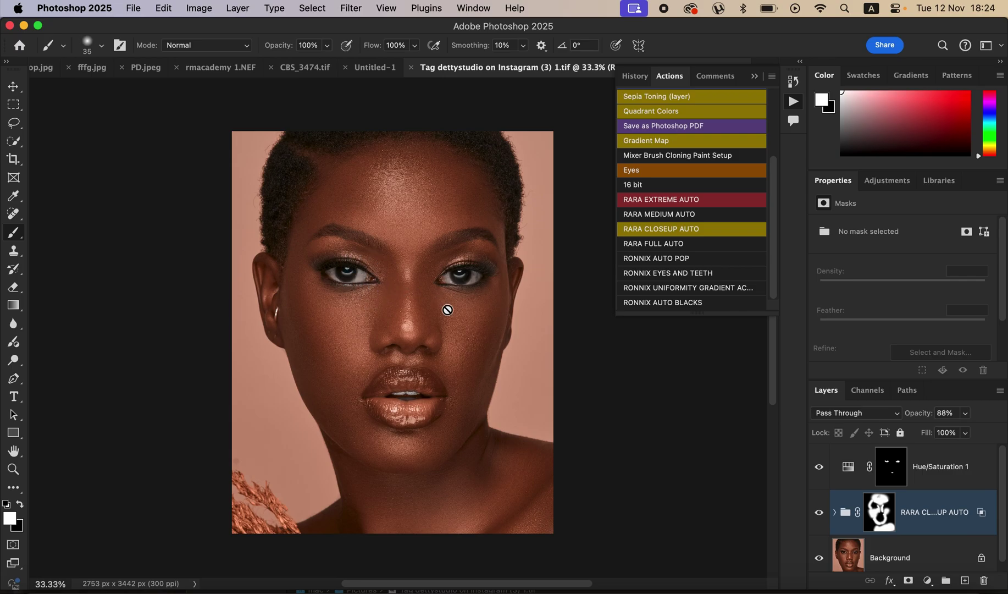
# Run RONNIX AUTO POP, compare it on and off, and lower the pop group to 28% opacity
pyautogui.click(680, 263)
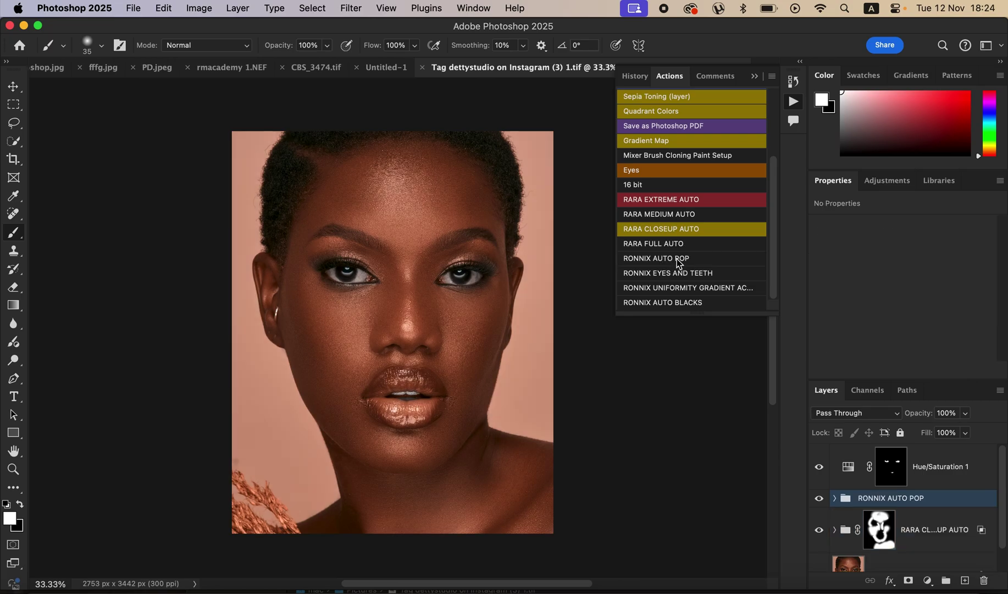
pyautogui.click(819, 500)
pyautogui.click(819, 499)
pyautogui.click(819, 499)
pyautogui.click(819, 499)
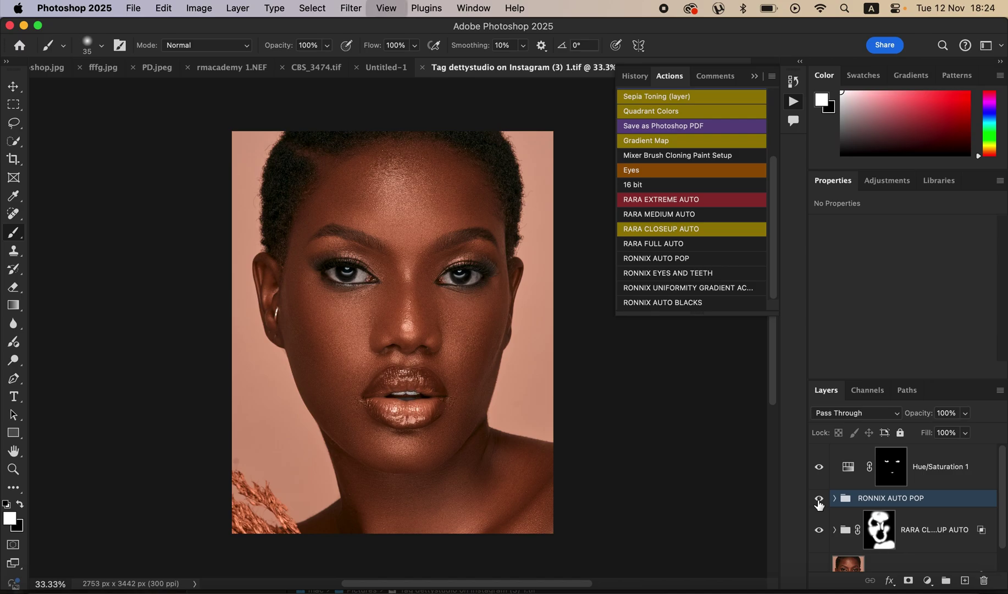
pyautogui.press('super+minus')
pyautogui.press('super+minus')
pyautogui.press('super+equal')
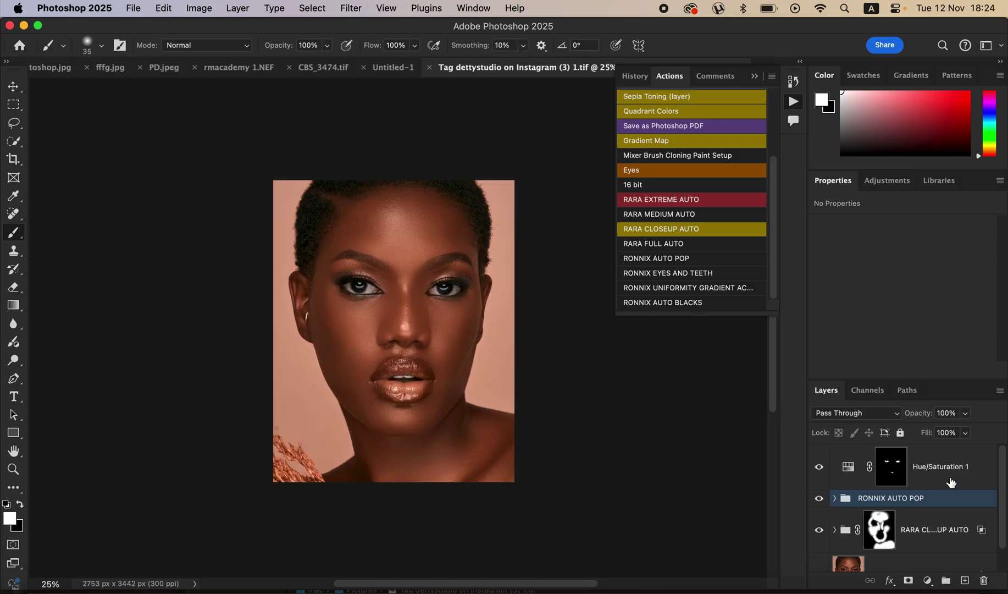
pyautogui.moveTo(967, 420); pyautogui.dragTo(922, 434)
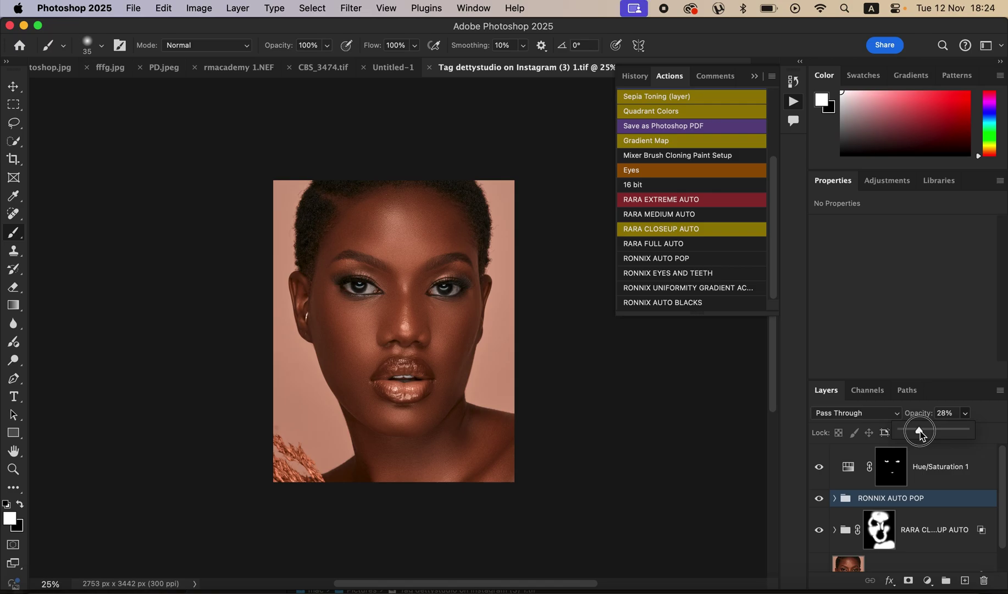
pyautogui.click(963, 476)
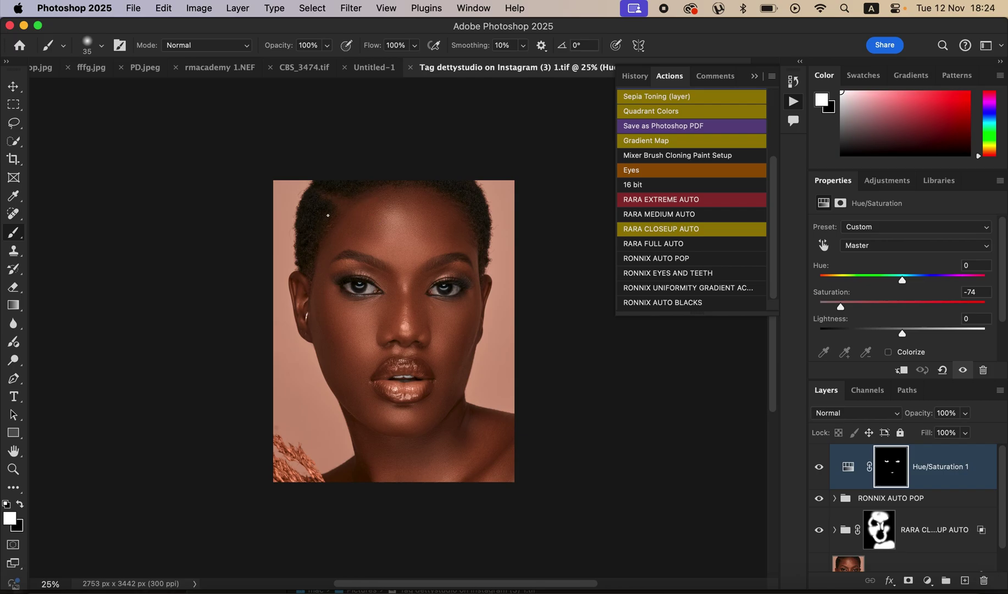
# Run RONNIX AUTO BLACKS and toggle its group on and off to compare the deeper blacks
pyautogui.click(662, 302)
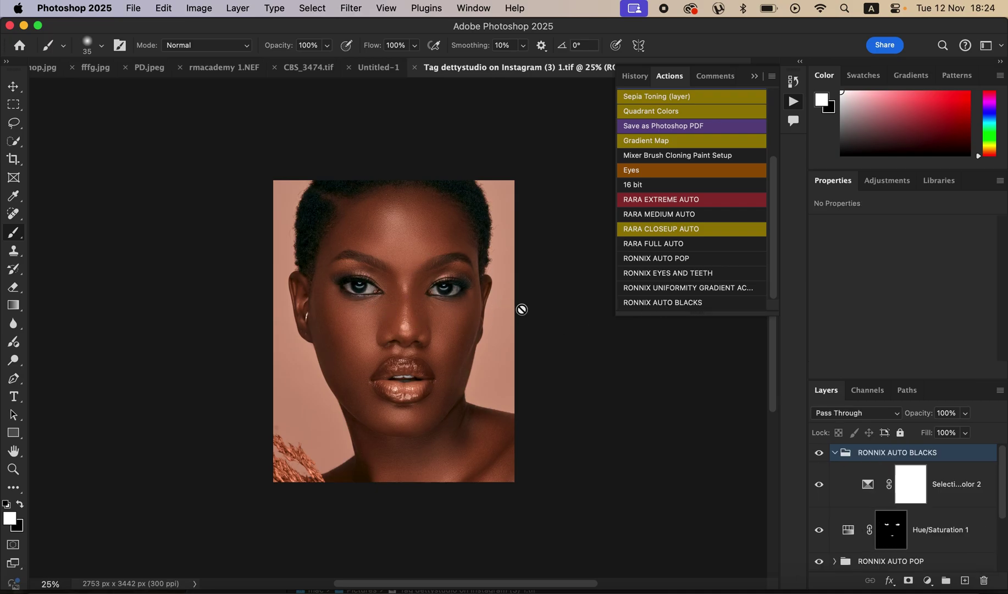
pyautogui.click(819, 455)
pyautogui.click(819, 455)
pyautogui.click(819, 456)
pyautogui.click(819, 456)
pyautogui.click(819, 456)
pyautogui.click(819, 456)
pyautogui.scroll(-3, 959, 510)
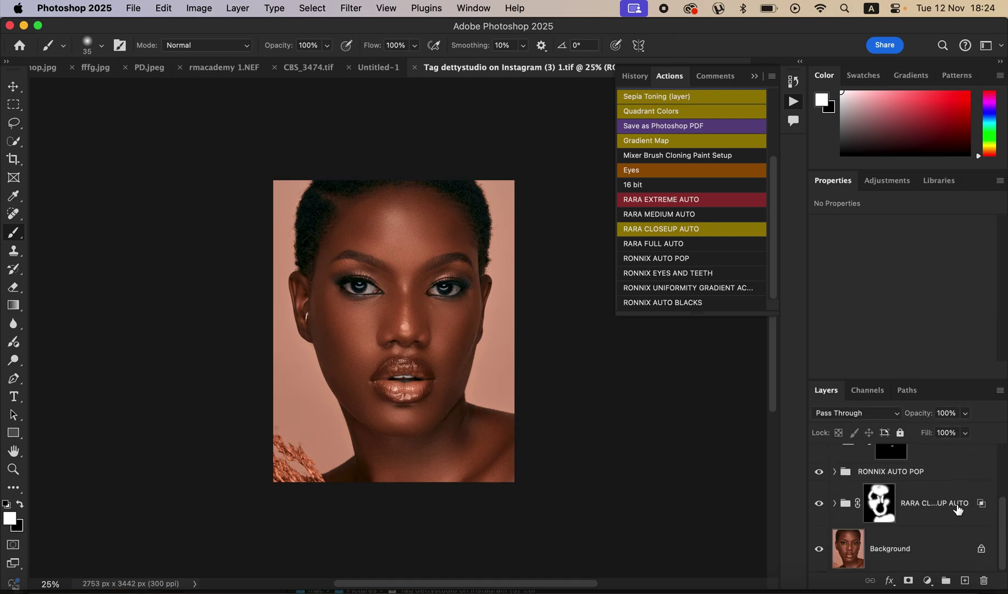
pyautogui.keyDown('alt'); pyautogui.click(819, 549); pyautogui.keyUp('alt')
pyautogui.keyDown('alt'); pyautogui.click(819, 548); pyautogui.keyUp('alt')
pyautogui.keyDown('alt'); pyautogui.click(819, 549); pyautogui.keyUp('alt')
pyautogui.keyDown('alt'); pyautogui.click(819, 548); pyautogui.keyUp('alt')
pyautogui.press('super+plus')
pyautogui.press('super+plus')
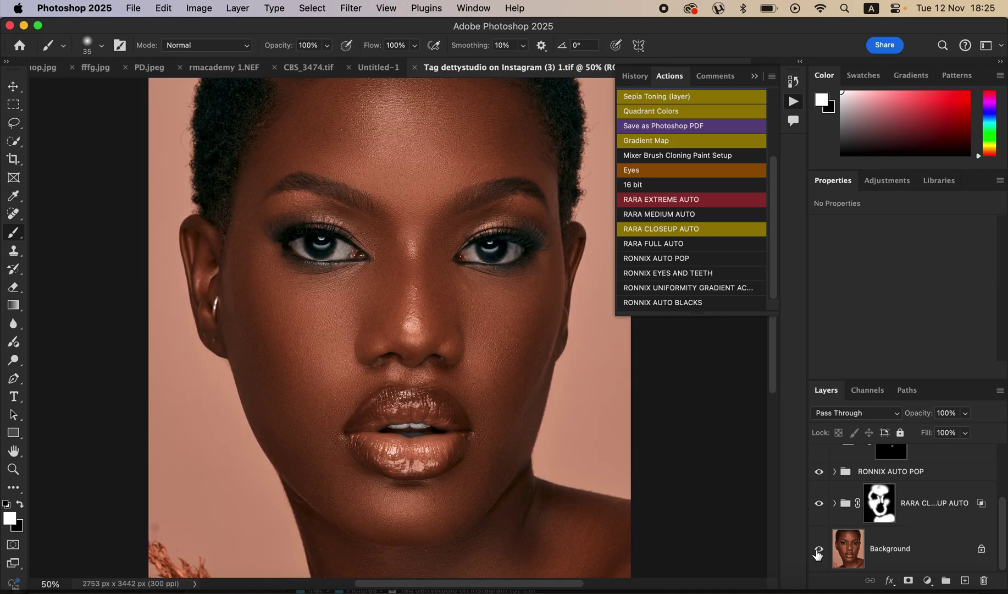
pyautogui.keyDown('alt'); pyautogui.click(819, 548); pyautogui.keyUp('alt')
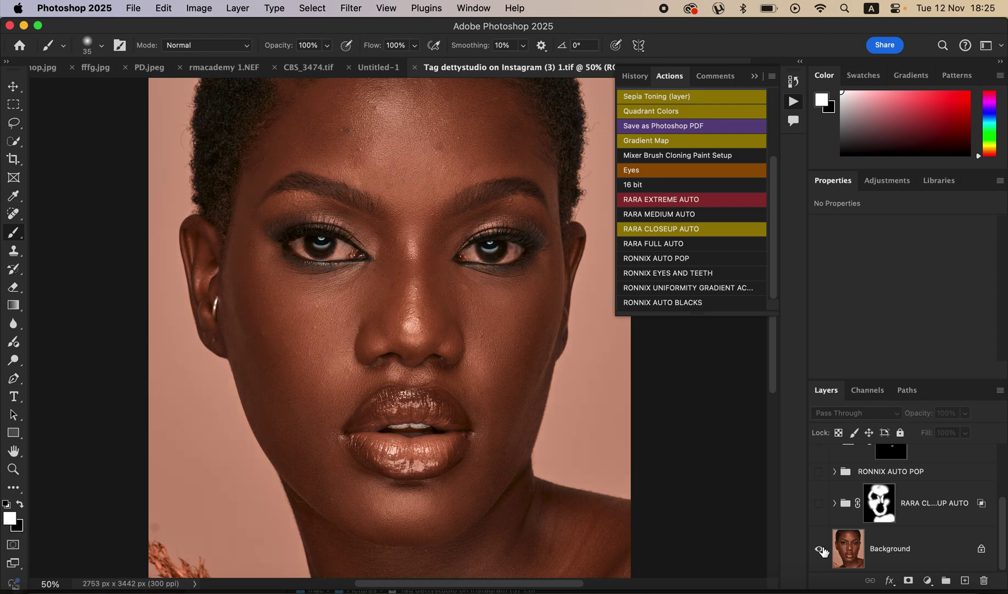
pyautogui.keyDown('alt'); pyautogui.click(819, 549); pyautogui.keyUp('alt')
pyautogui.keyDown('alt'); pyautogui.click(819, 549); pyautogui.keyUp('alt')
pyautogui.keyDown('alt'); pyautogui.click(819, 548); pyautogui.keyUp('alt')
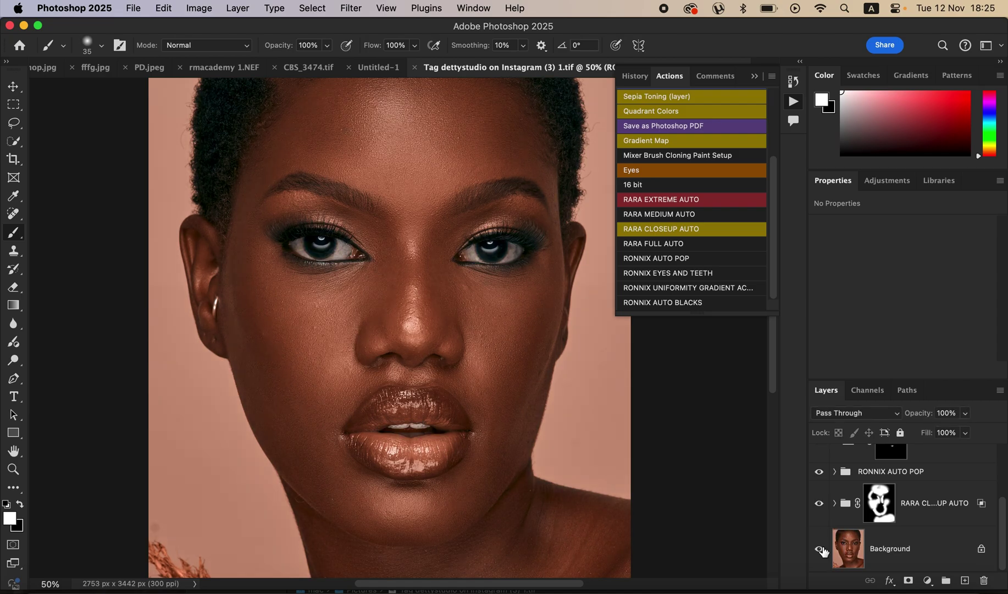
pyautogui.keyDown('alt'); pyautogui.click(819, 549); pyautogui.keyUp('alt')
pyautogui.keyDown('alt'); pyautogui.click(819, 548); pyautogui.keyUp('alt')
pyautogui.keyDown('alt'); pyautogui.click(819, 549); pyautogui.keyUp('alt')
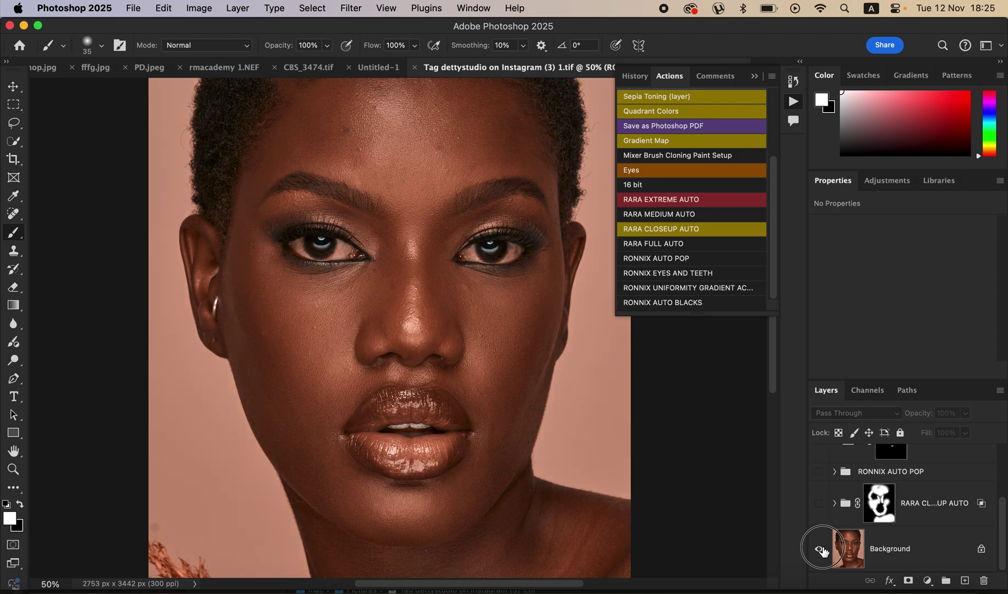
pyautogui.keyDown('alt'); pyautogui.click(819, 548); pyautogui.keyUp('alt')
pyautogui.keyDown('alt'); pyautogui.click(819, 549); pyautogui.keyUp('alt')
pyautogui.keyDown('alt'); pyautogui.click(819, 548); pyautogui.keyUp('alt')
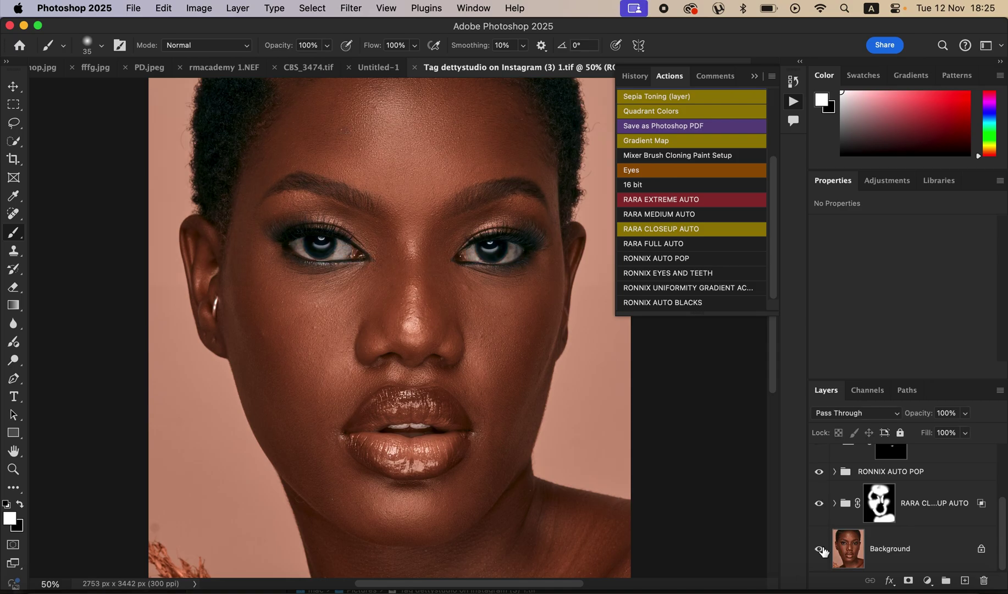
pyautogui.keyDown('alt'); pyautogui.click(819, 549); pyautogui.keyUp('alt')
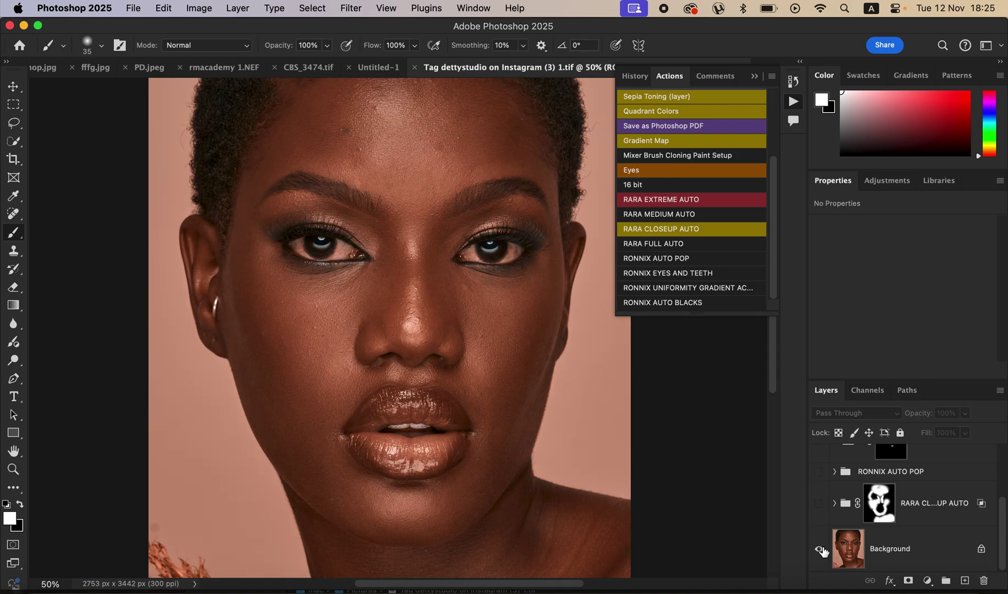
pyautogui.keyDown('alt'); pyautogui.click(819, 549); pyautogui.keyUp('alt')
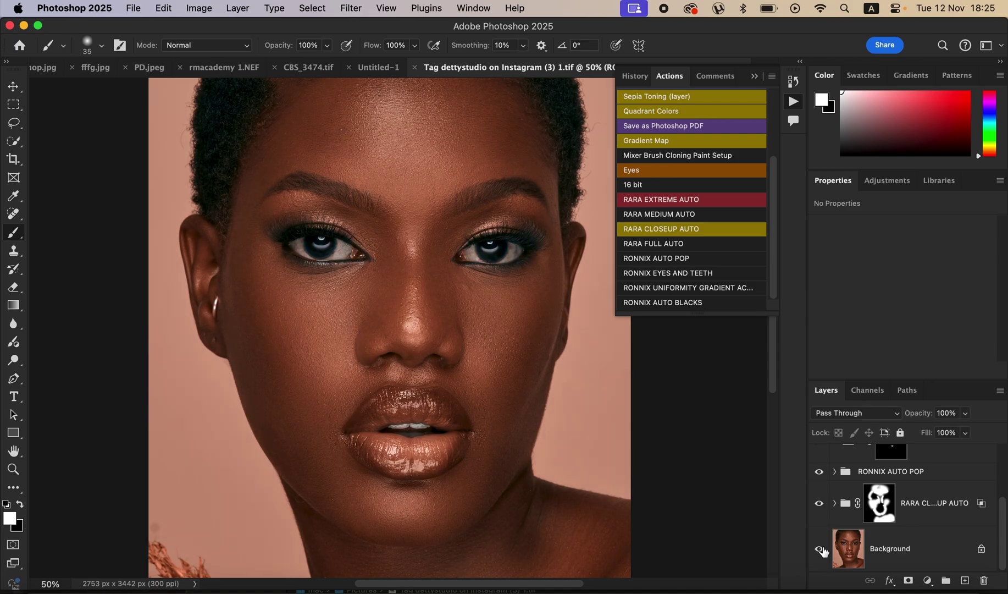
pyautogui.press('super+minus')
pyautogui.press('super+minus')
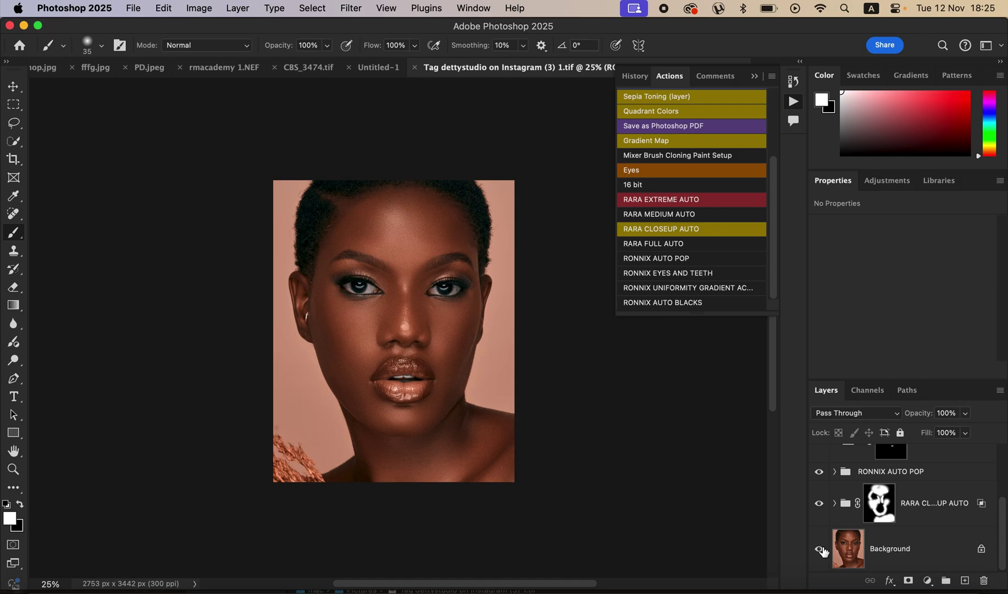